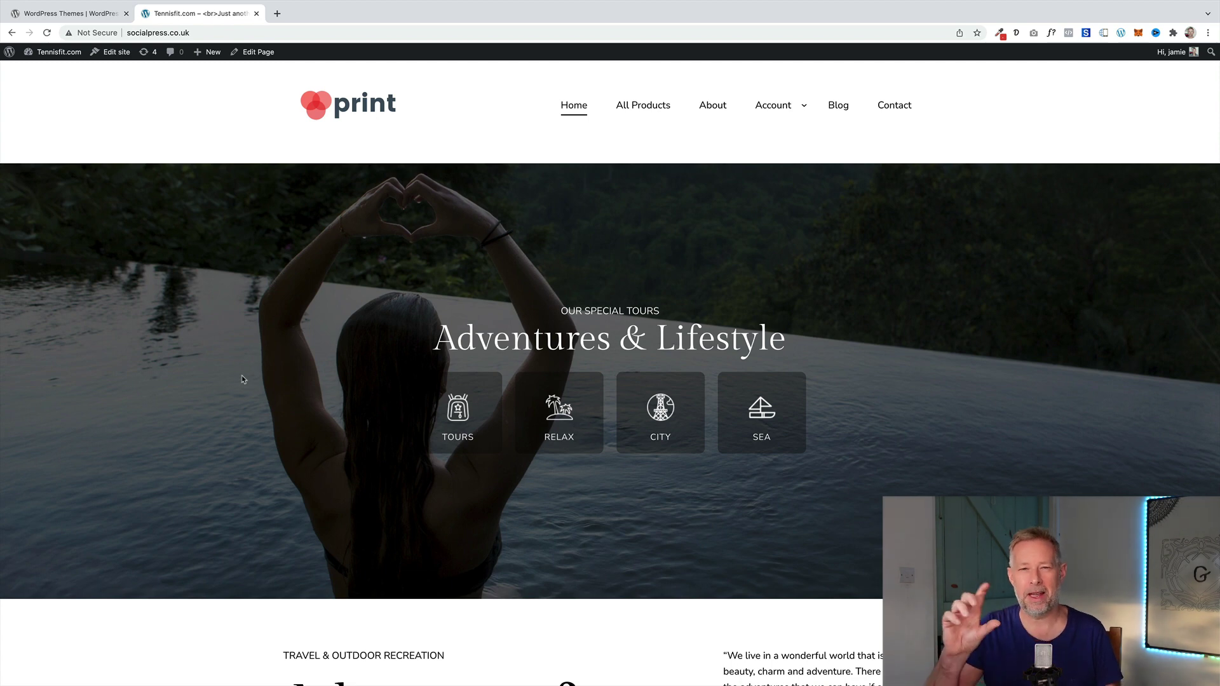
Open the front page in the site editor, select the Home link, then return to the Dashboard
click(116, 53)
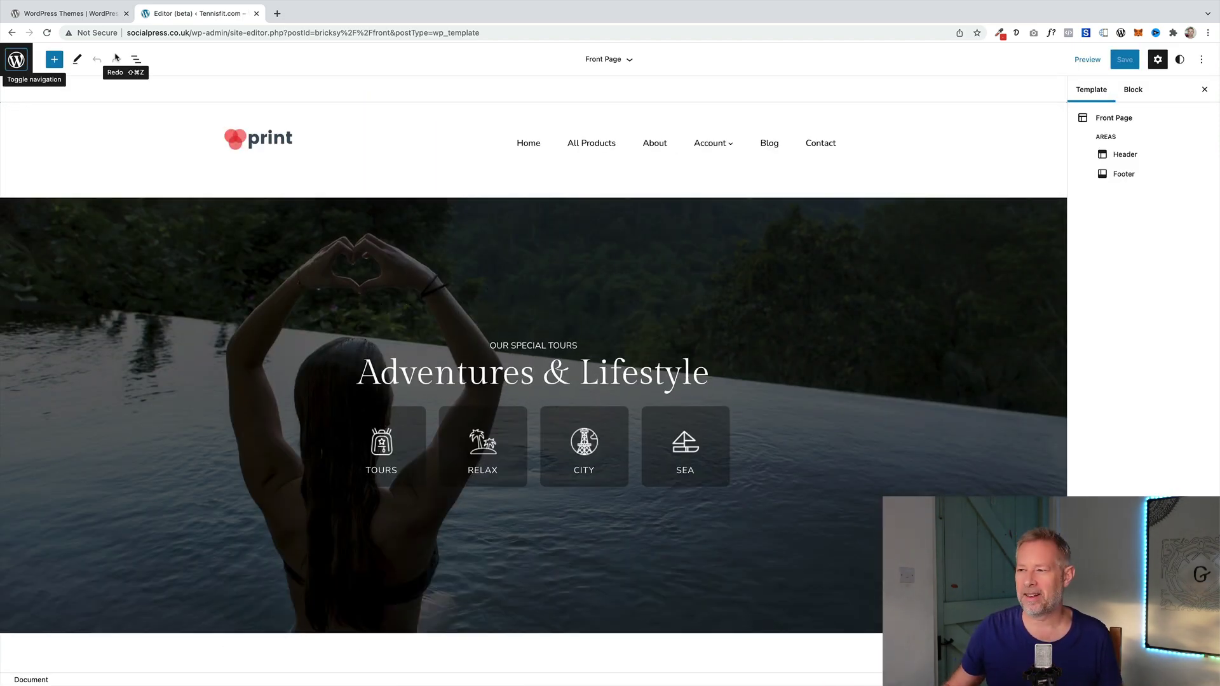
click(528, 143)
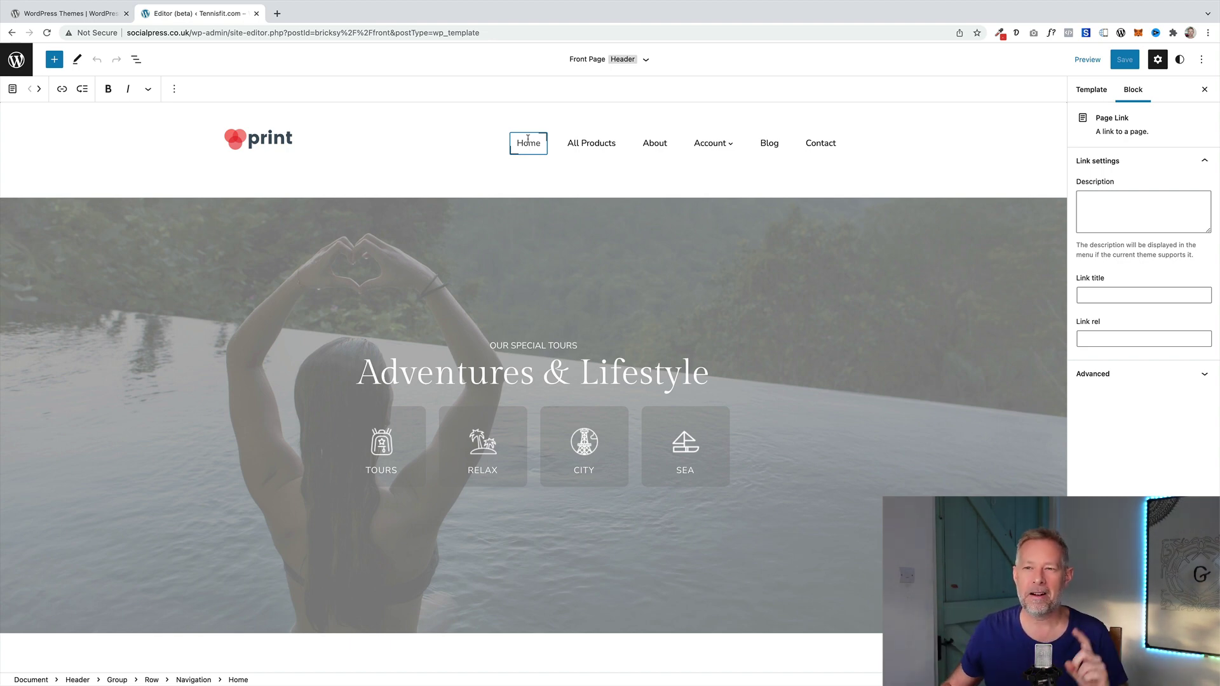
click(15, 73)
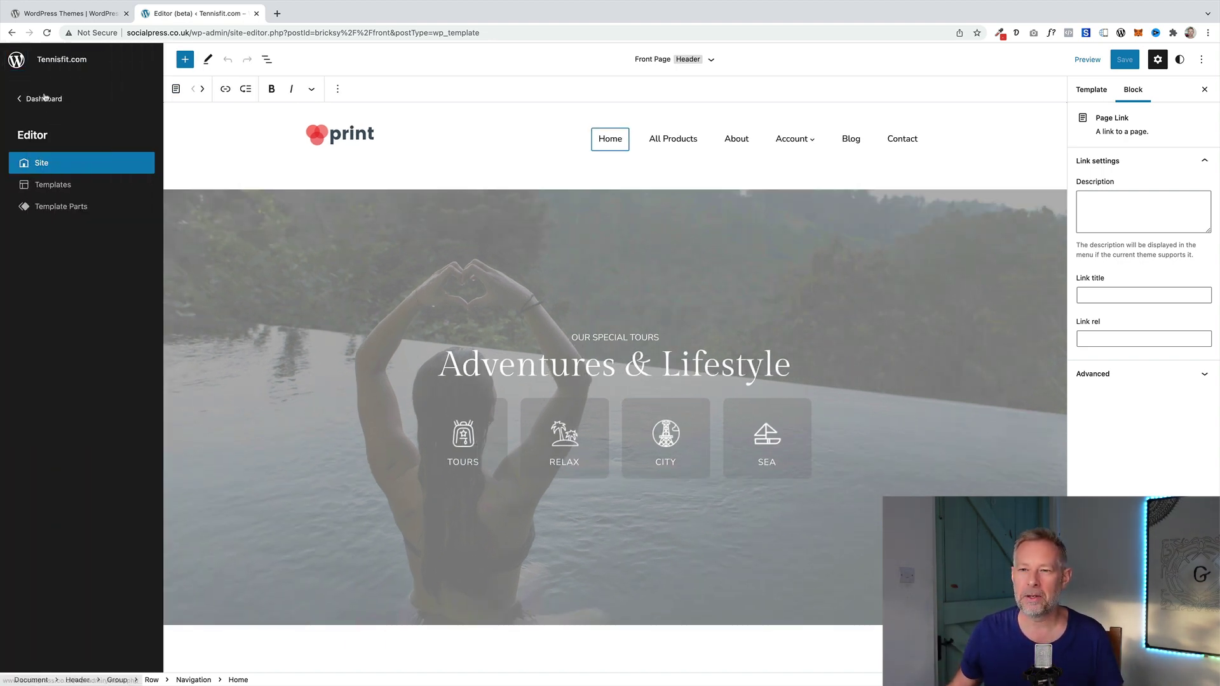
click(44, 99)
mouse_move(75, 60)
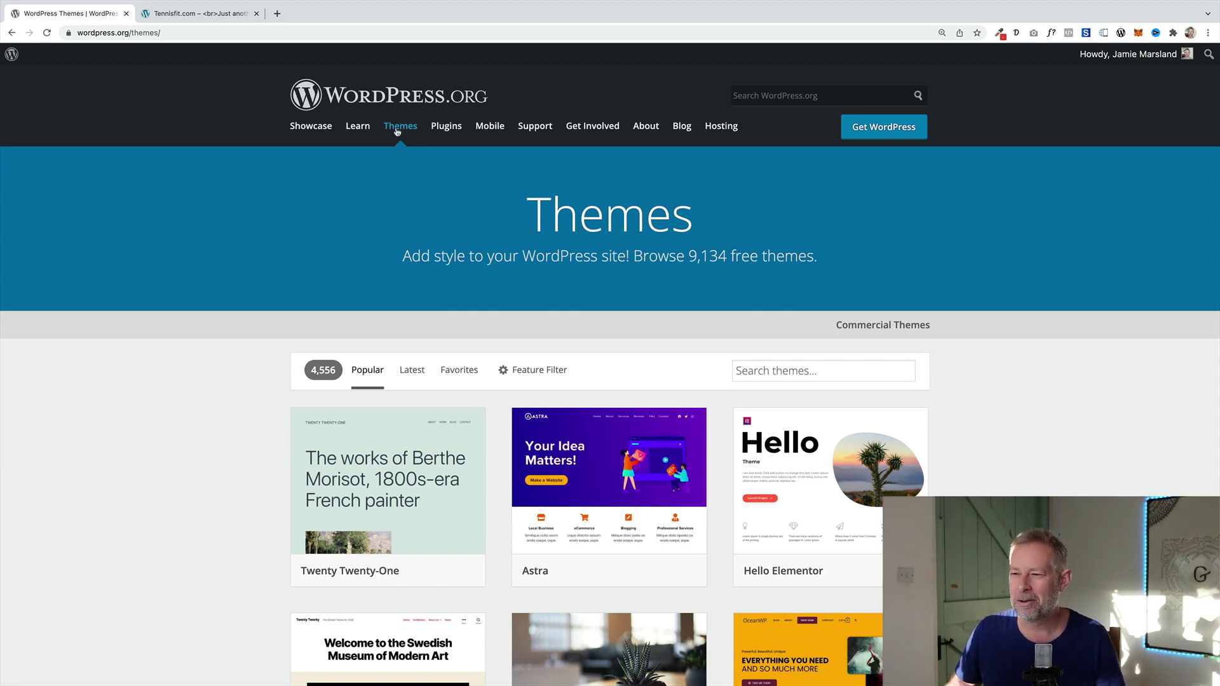
Filter the WordPress.org theme directory to the Full Site Editing feature and apply it
scroll(254, 359, down, 2)
click(516, 248)
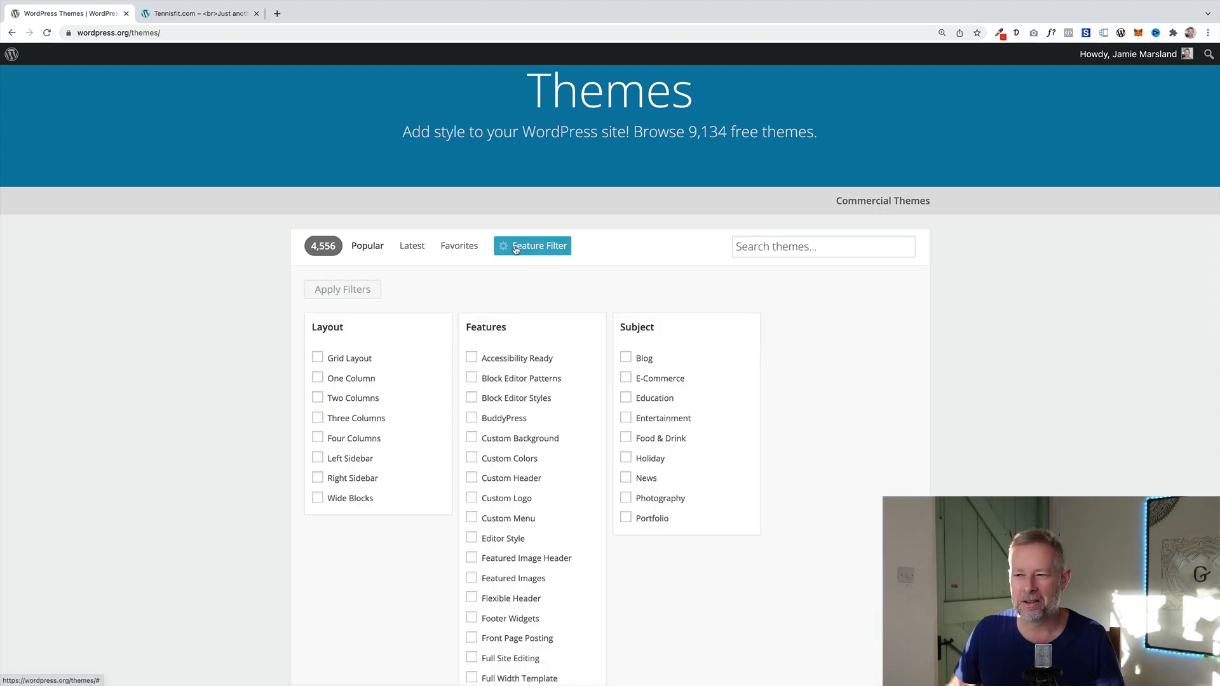
scroll(516, 249, down, 4)
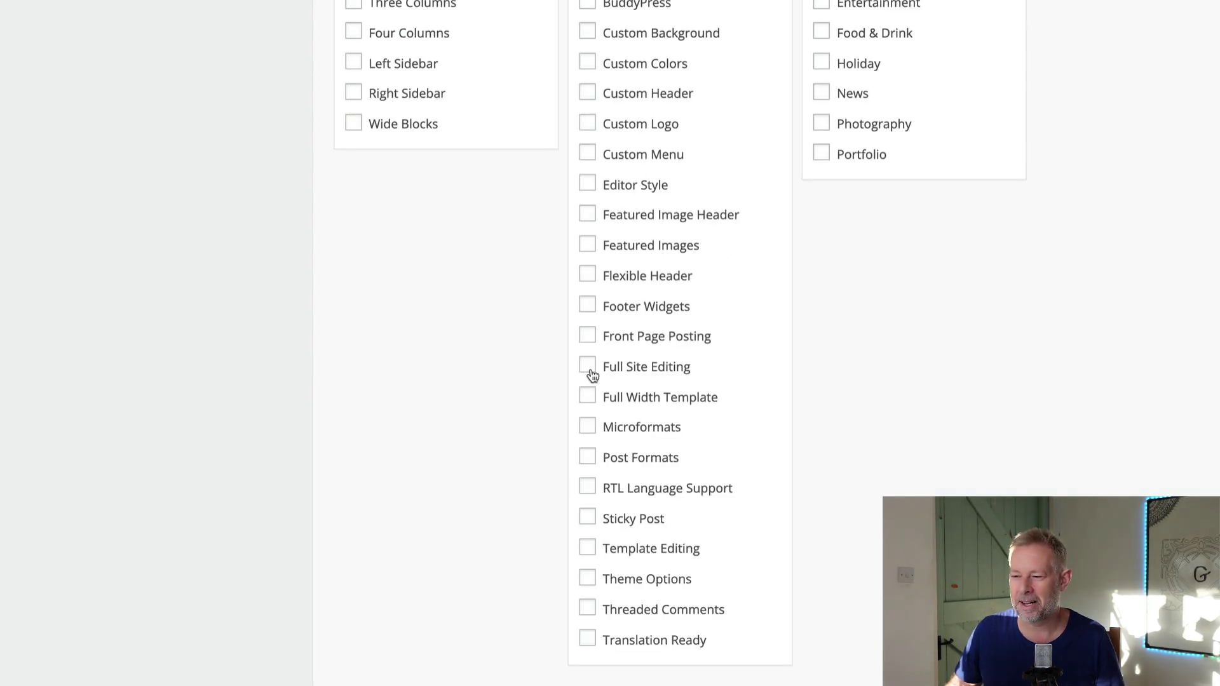
click(473, 397)
scroll(437, 394, up, 3)
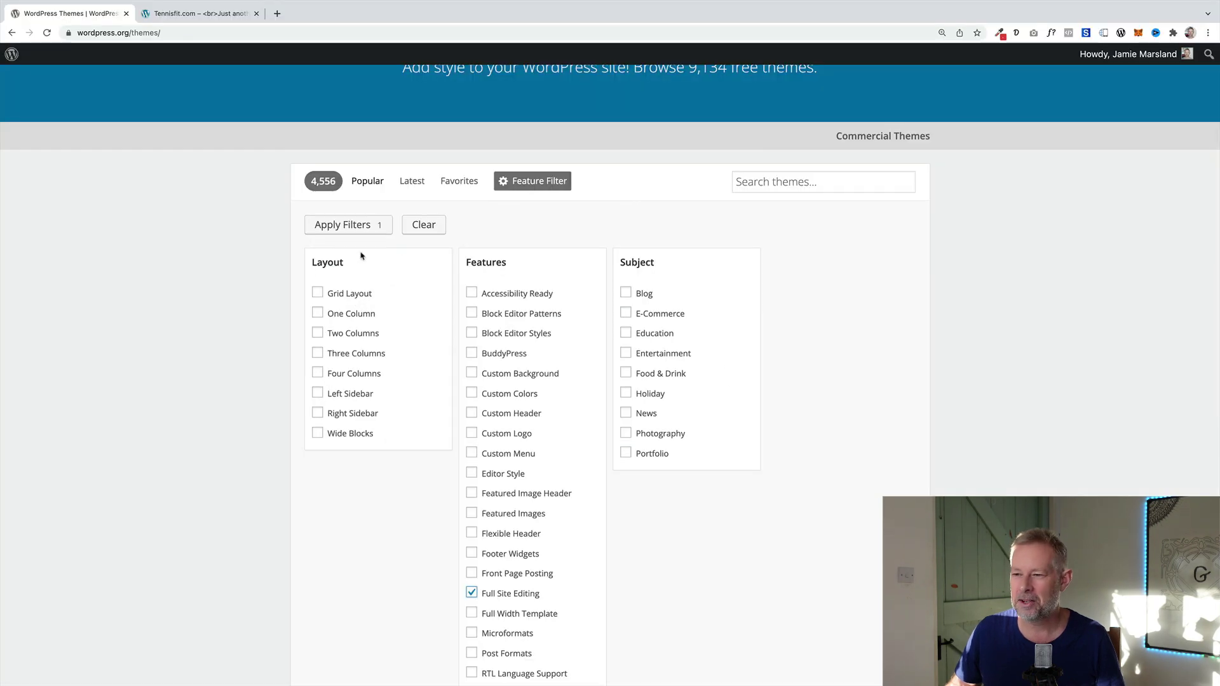
click(337, 226)
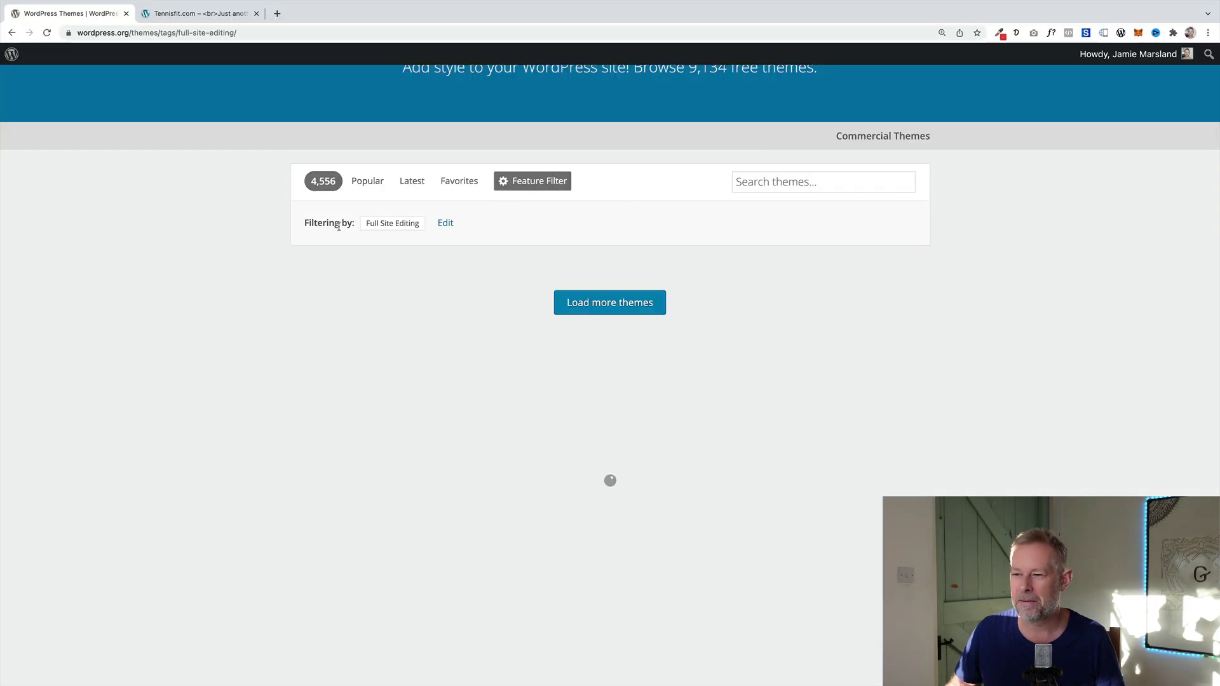
scroll(267, 349, down, 3)
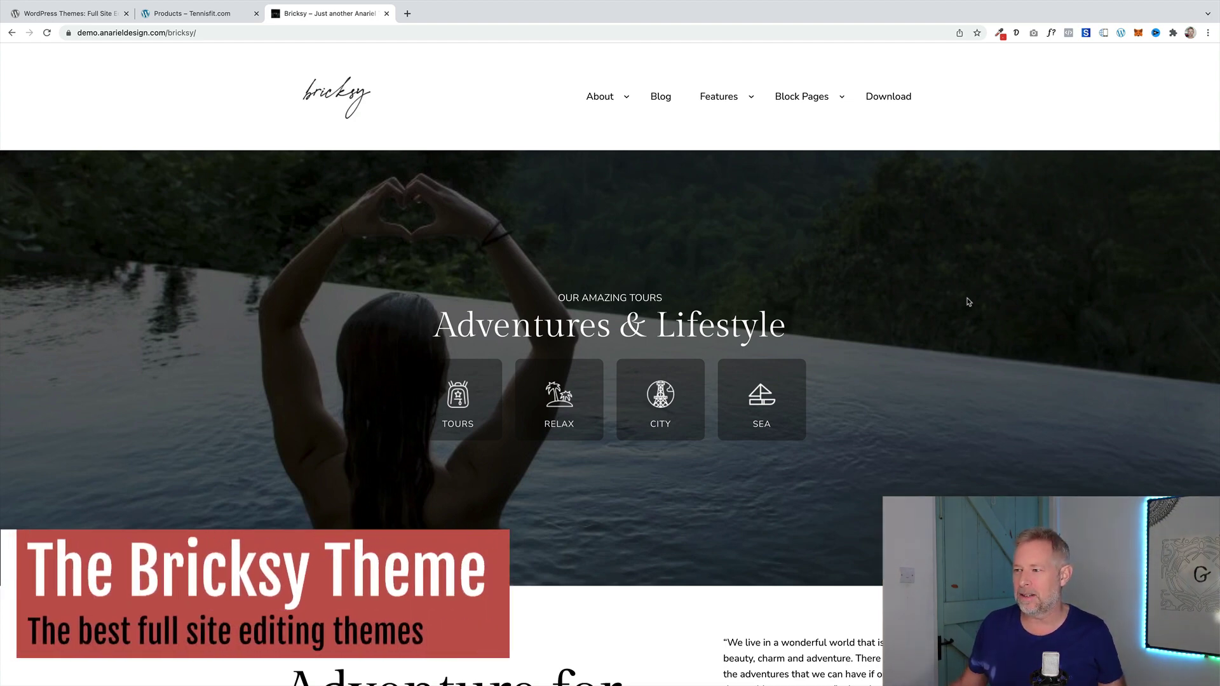
Scroll through the Bricksy demo home page and back up
scroll(670, 376, down, 6)
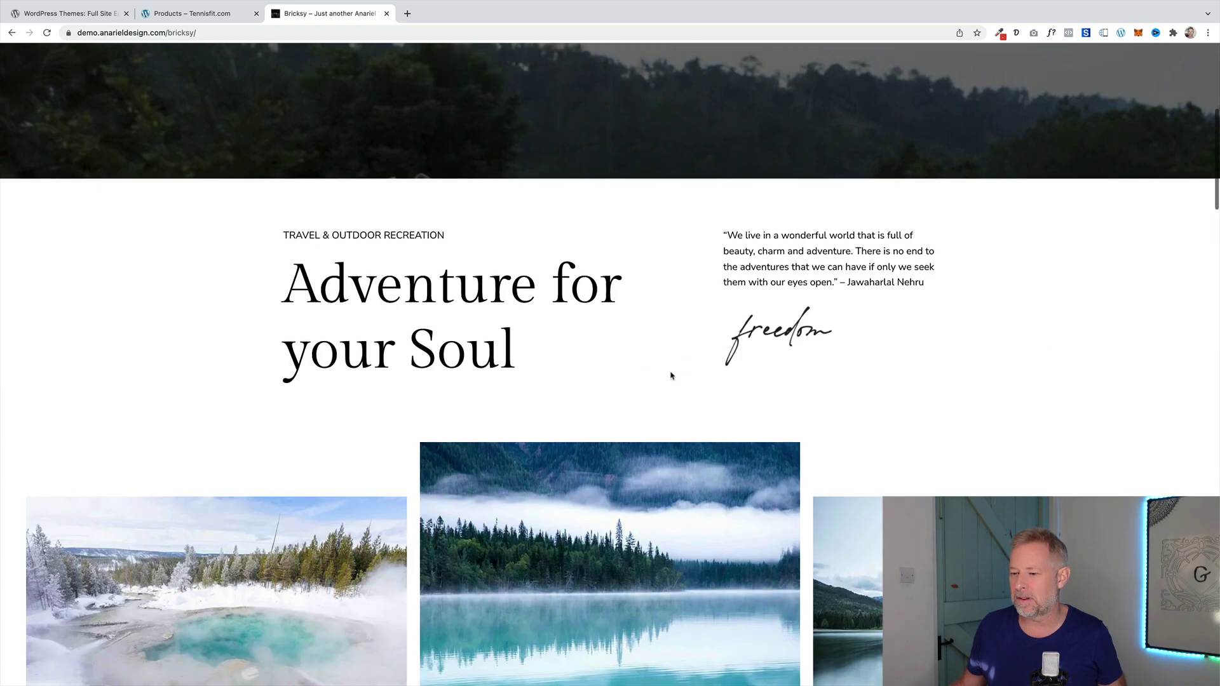
scroll(670, 375, down, 15)
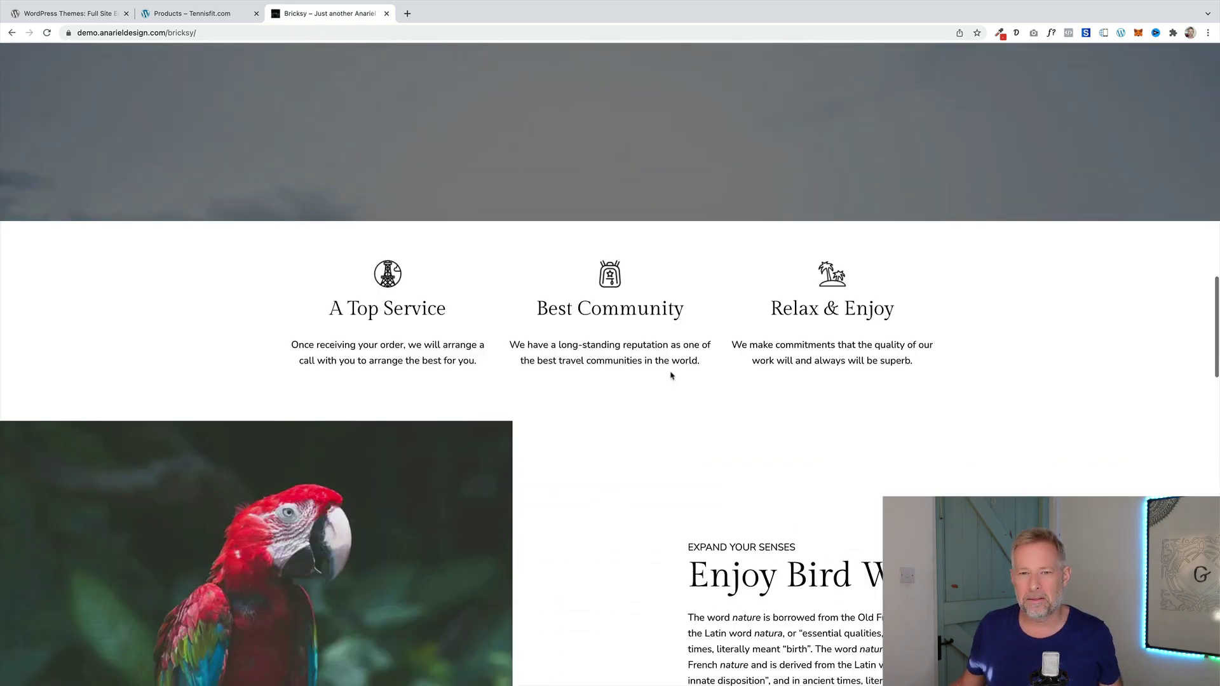
scroll(671, 375, down, 12)
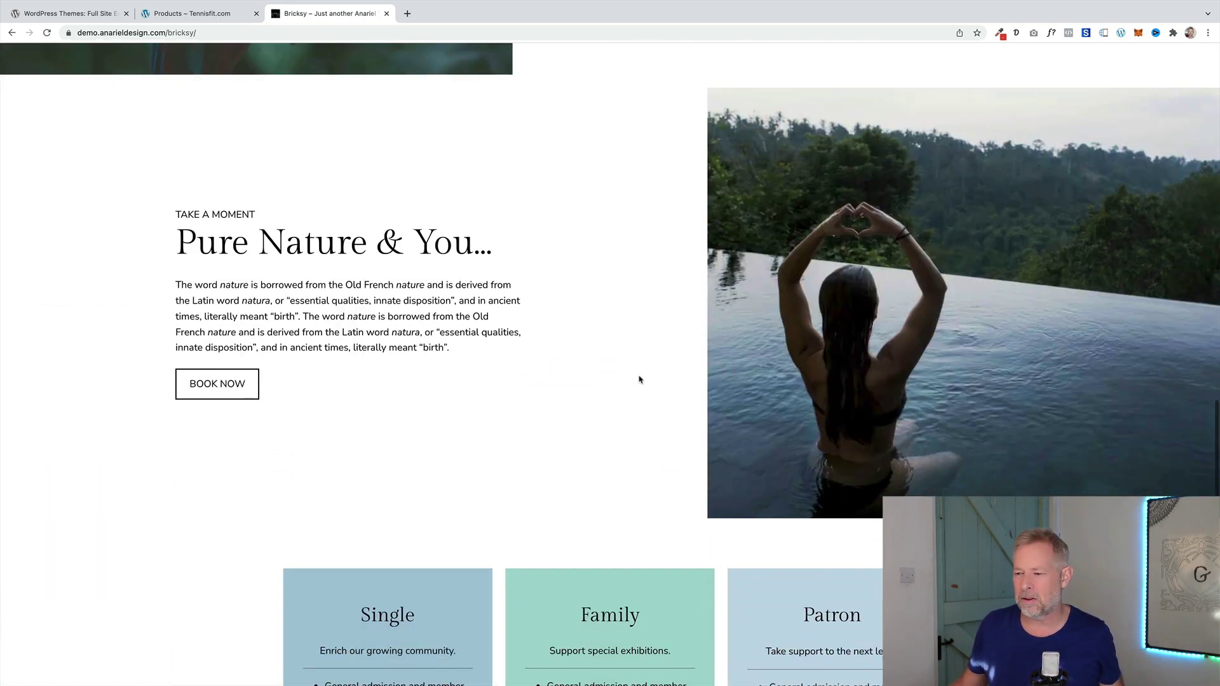
scroll(583, 420, down, 4)
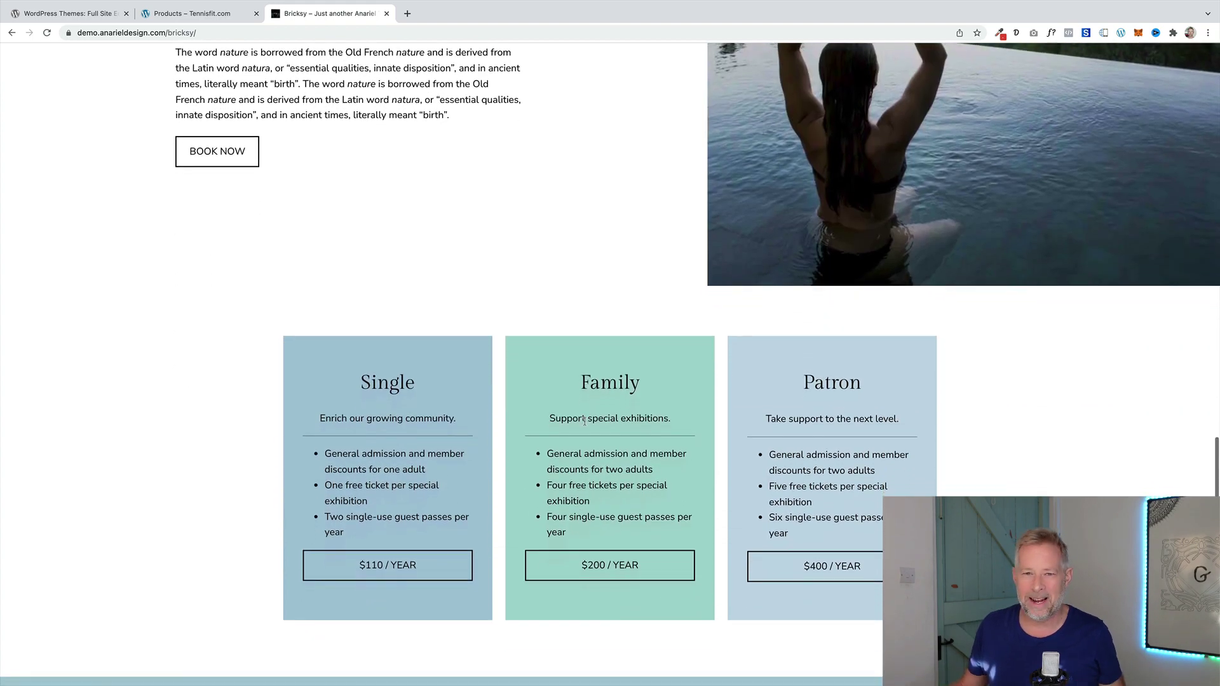
scroll(583, 420, down, 2)
scroll(608, 321, up, 20)
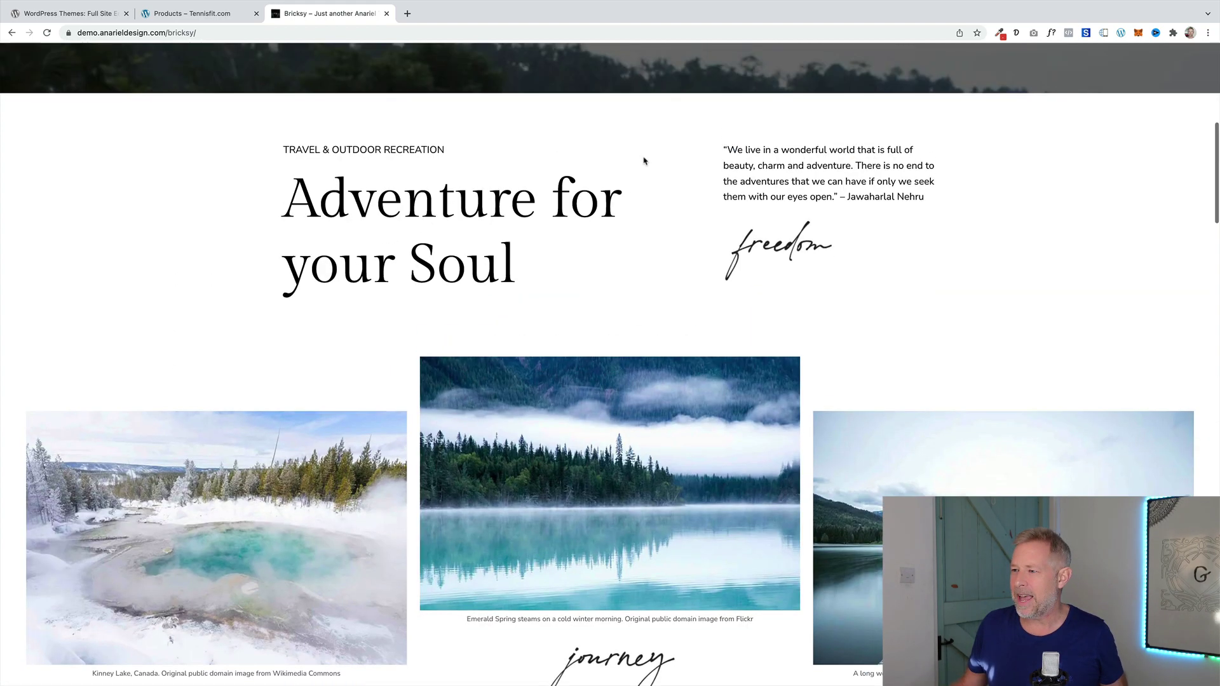
scroll(647, 155, up, 8)
Open the Bricksy demo's Blog page and read the Happy Times post
click(661, 98)
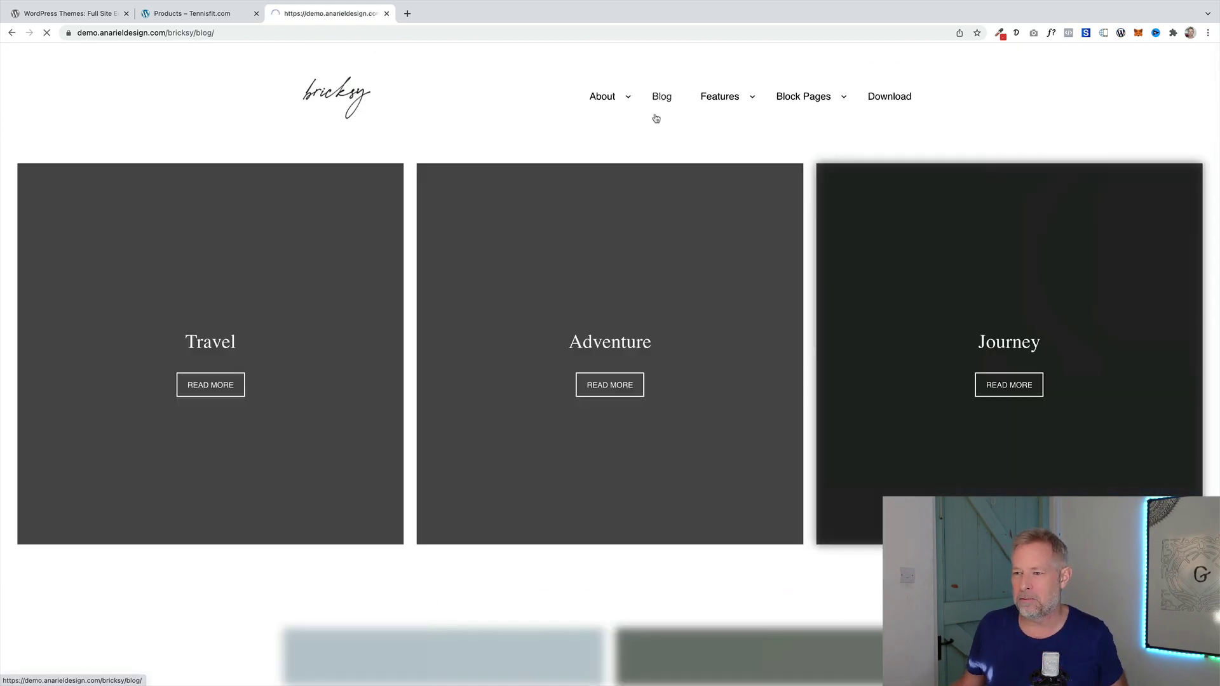
scroll(445, 369, down, 6)
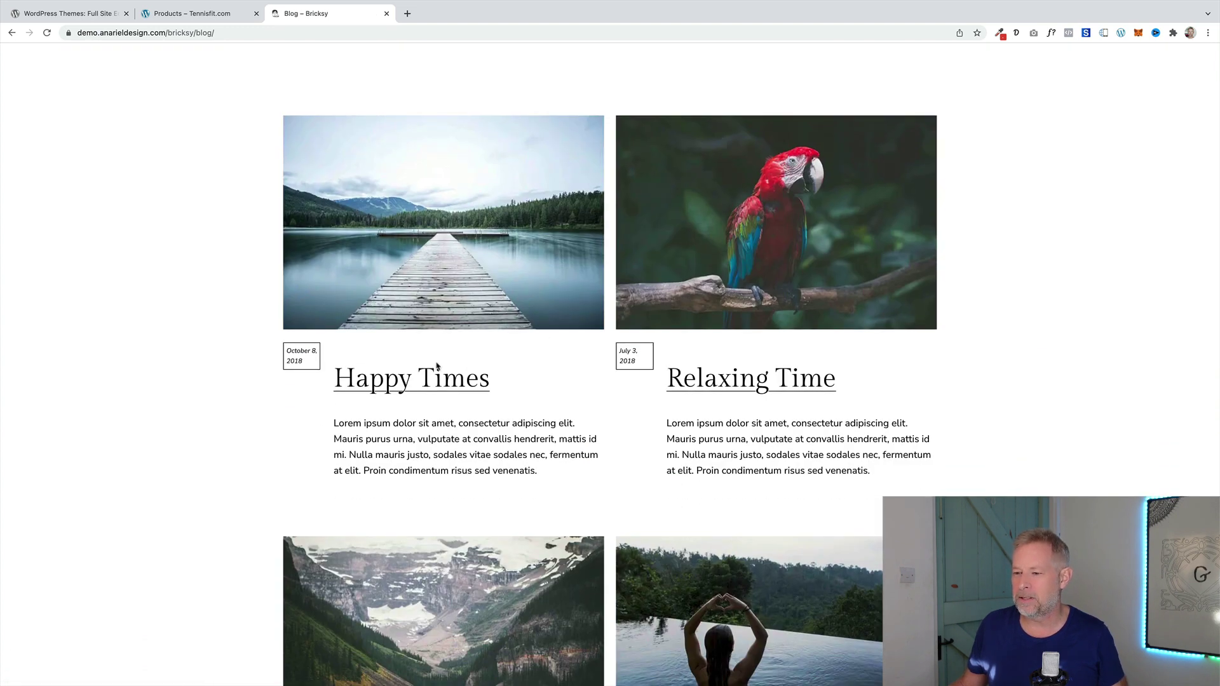
click(437, 370)
scroll(455, 379, down, 10)
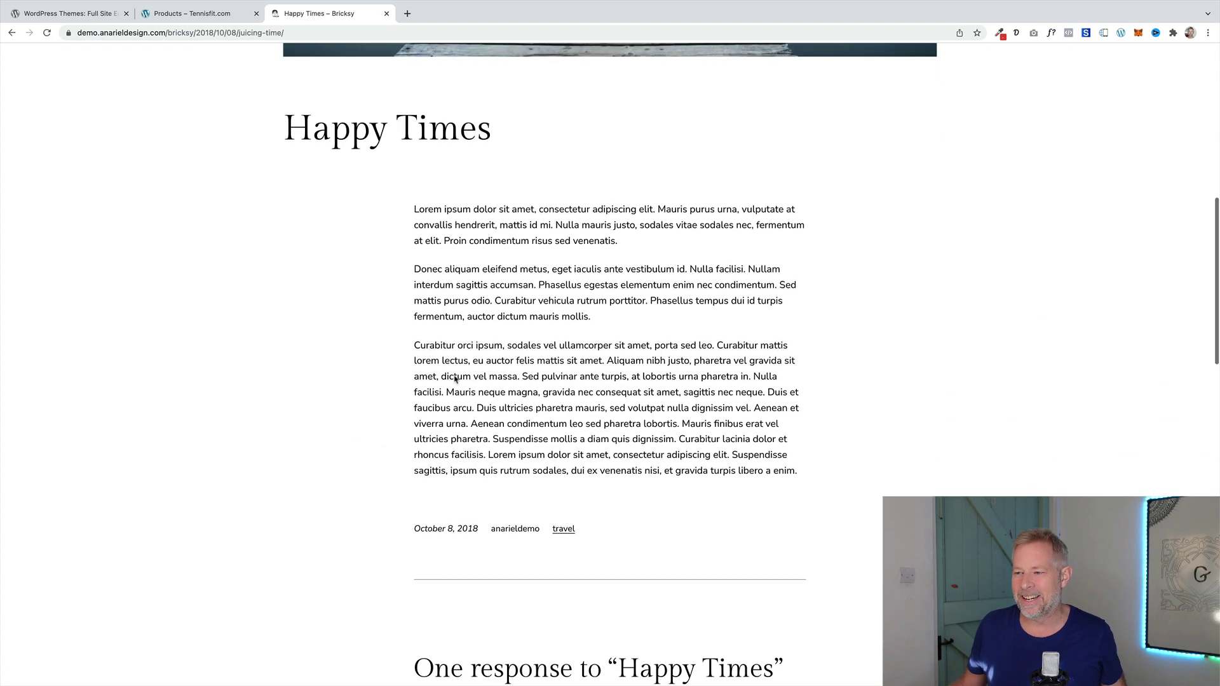
scroll(455, 379, down, 3)
scroll(455, 379, up, 12)
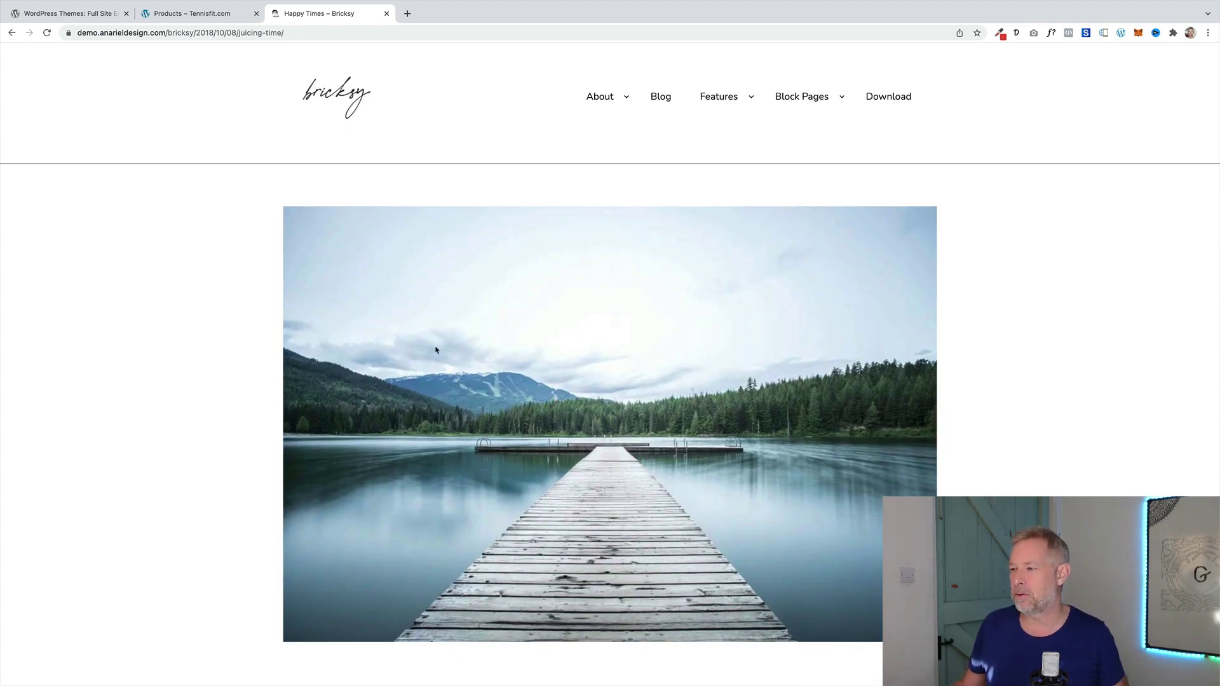
mouse_move(605, 112)
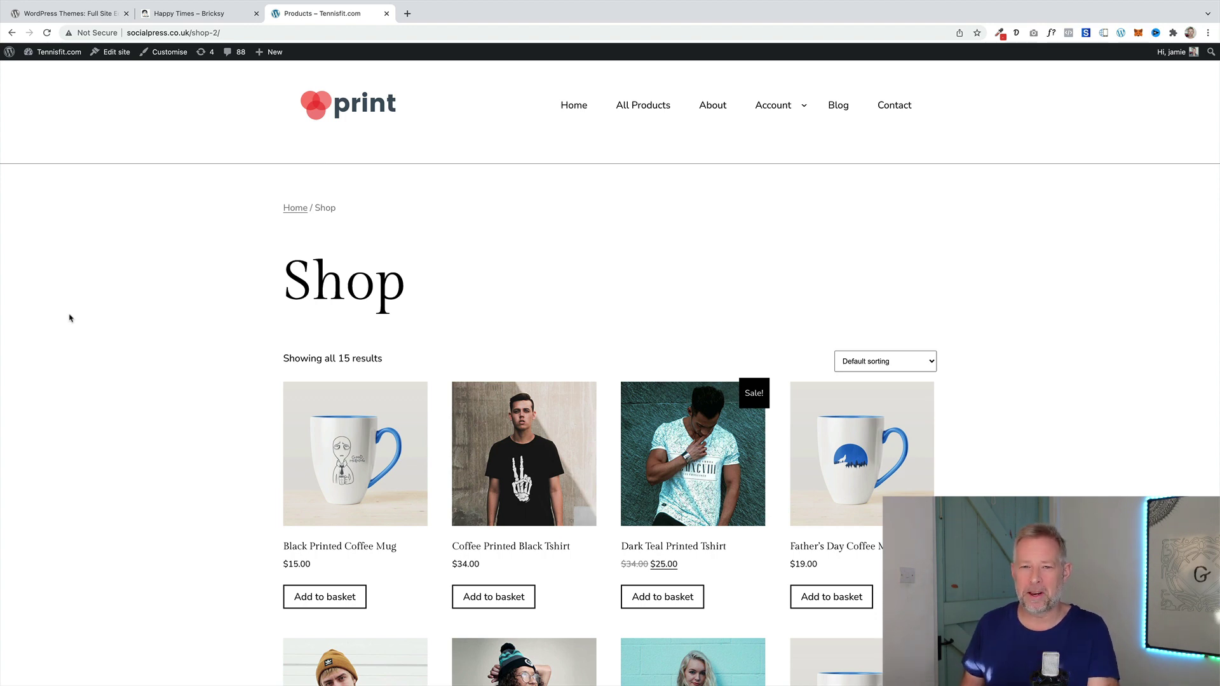
Scroll the Tennisfit shop and open the Black Printed Coffee Mug product
scroll(80, 341, down, 2)
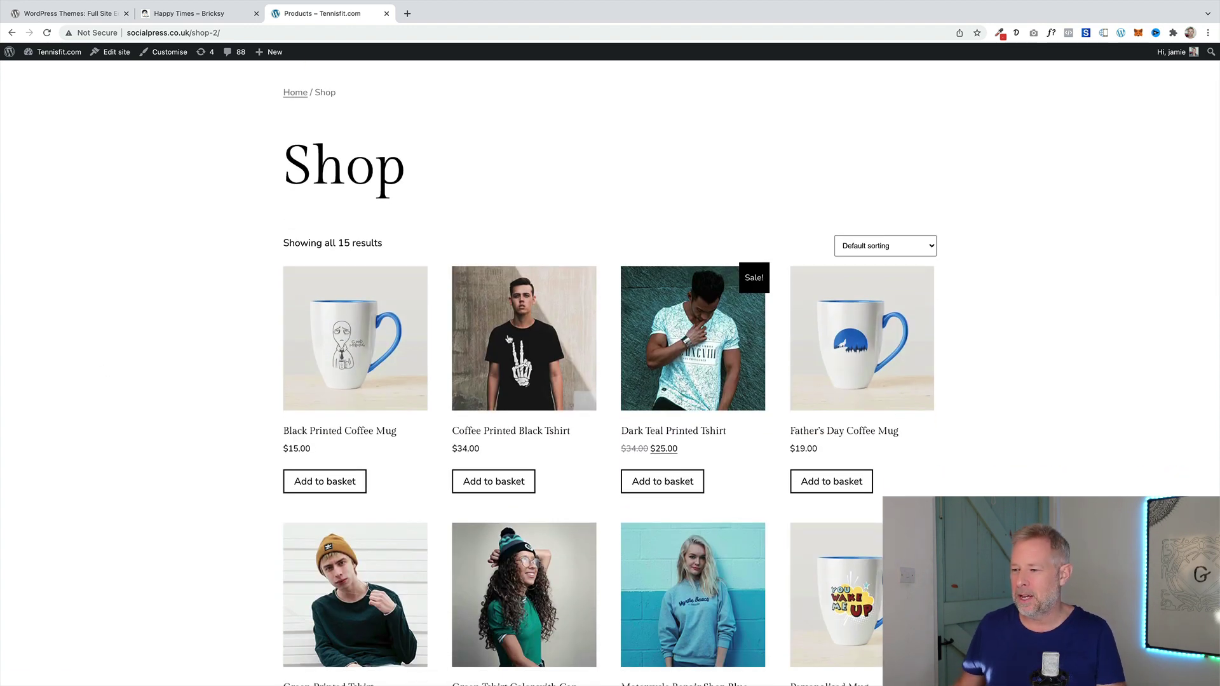
click(399, 345)
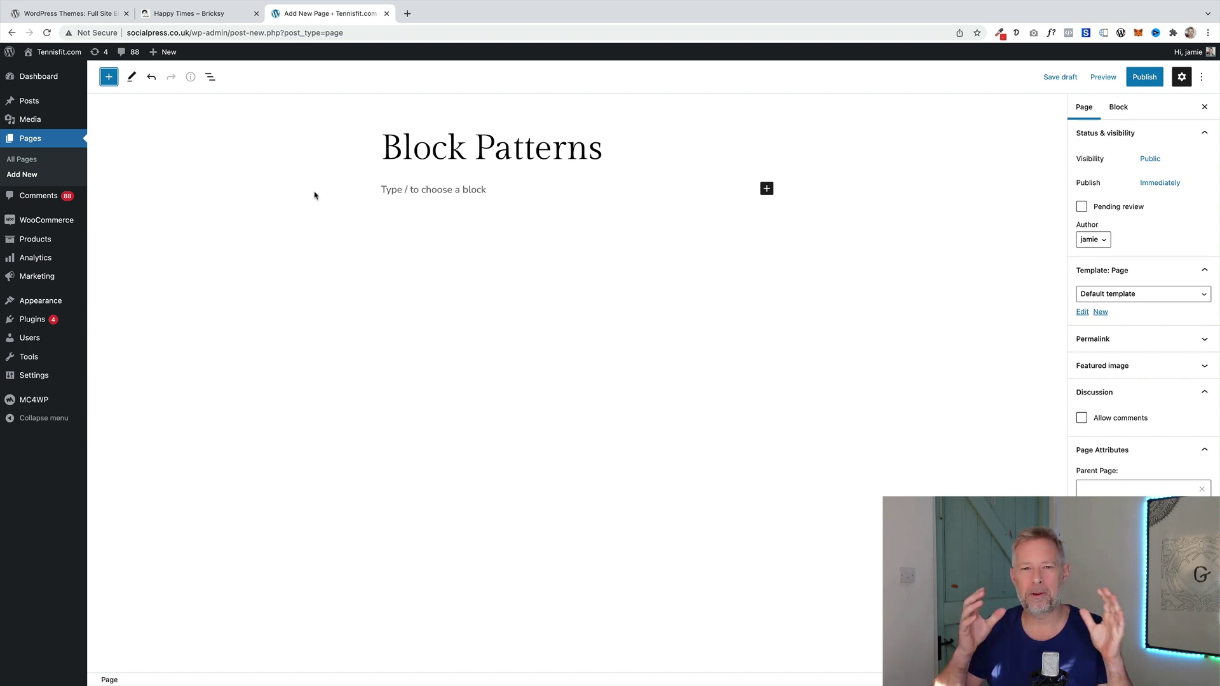
Insert the Image with caption pattern from Bricksy General in the pattern browser
click(109, 77)
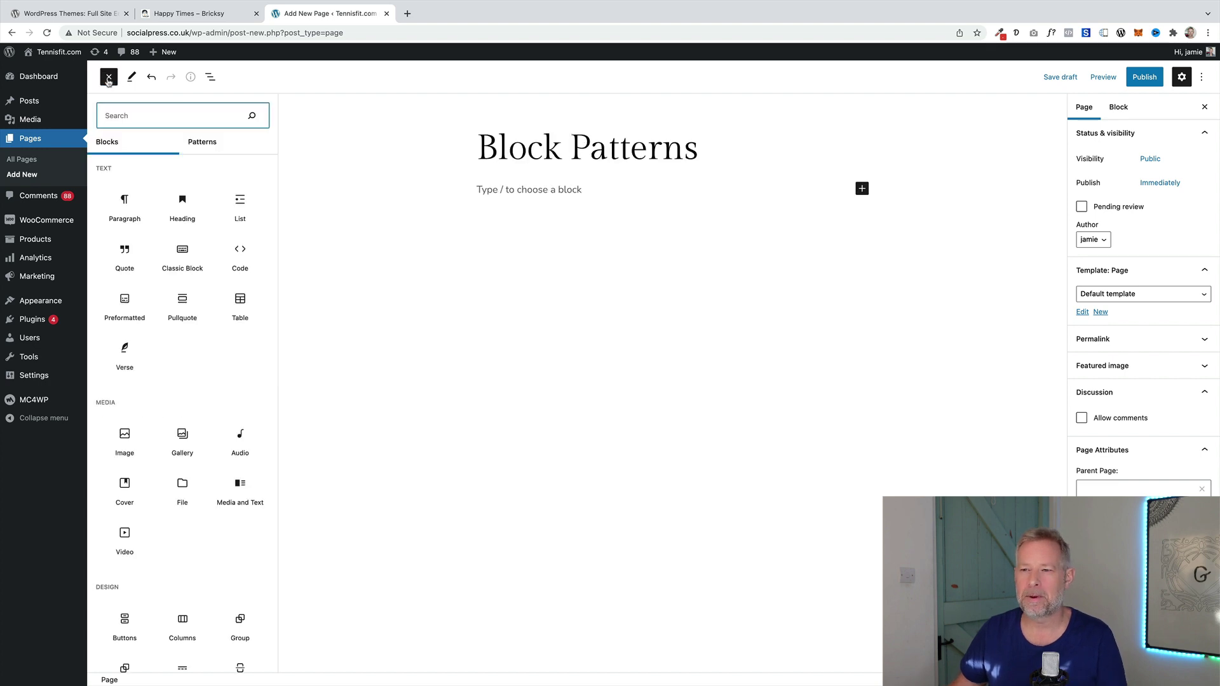
click(202, 142)
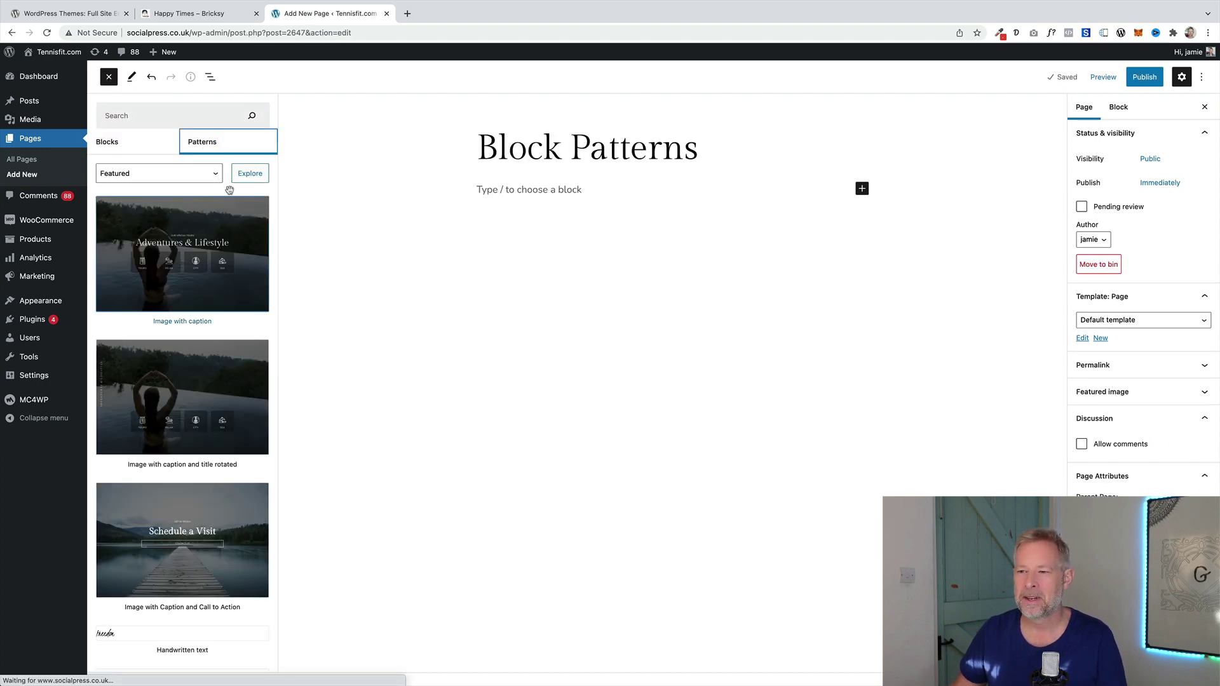
click(249, 177)
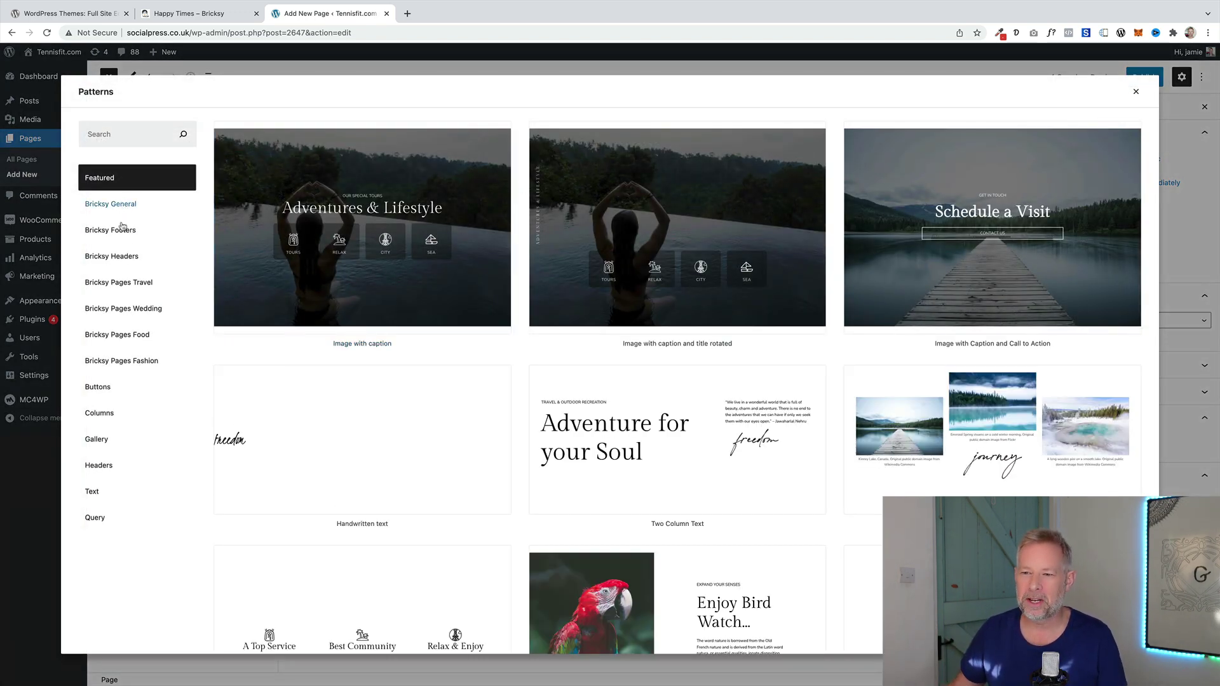
click(112, 203)
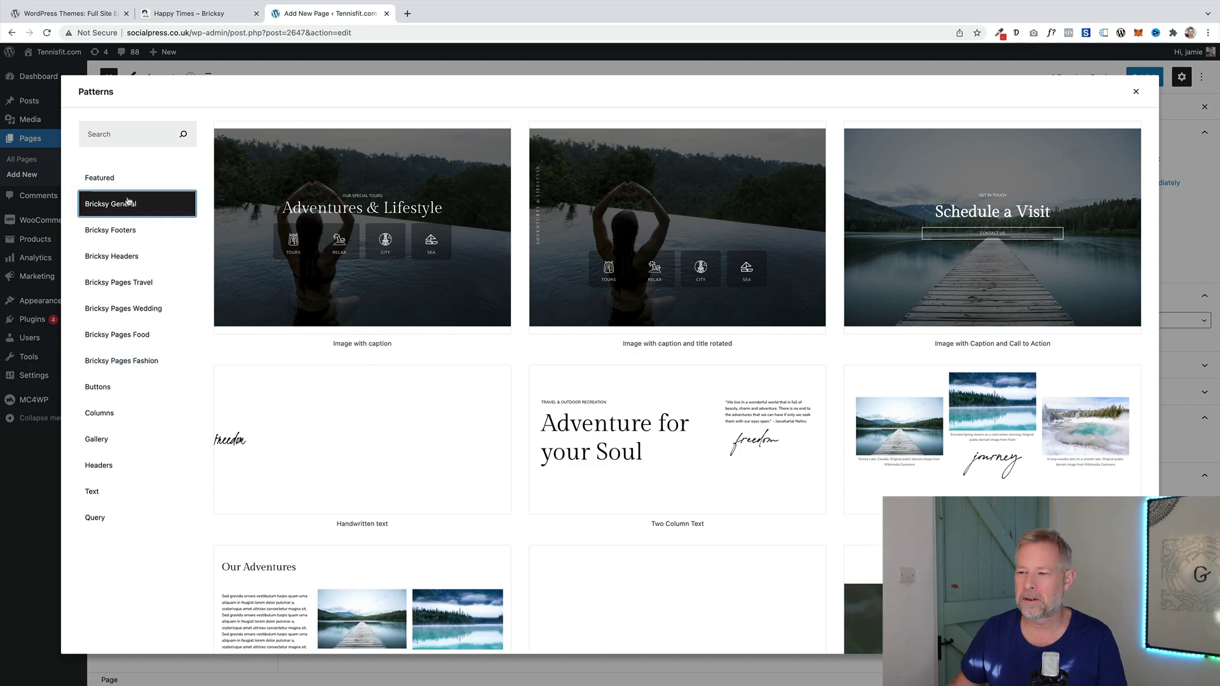
scroll(466, 318, down, 3)
scroll(465, 318, up, 3)
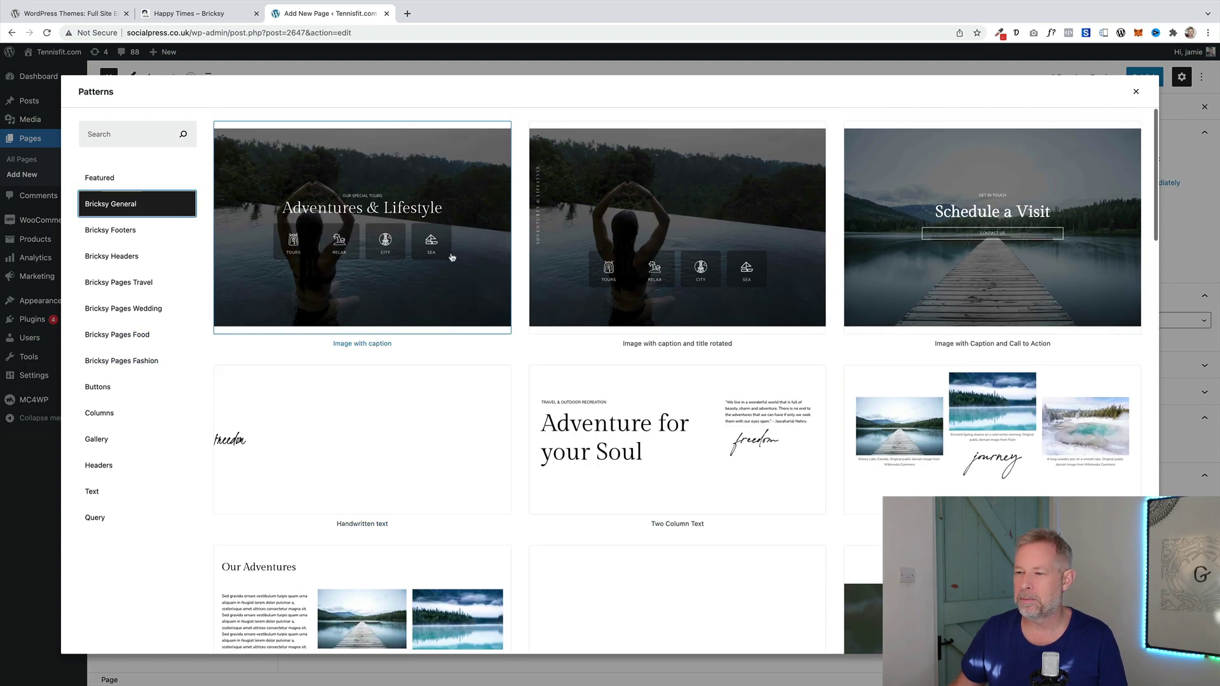
click(356, 221)
scroll(450, 339, down, 3)
scroll(449, 339, up, 3)
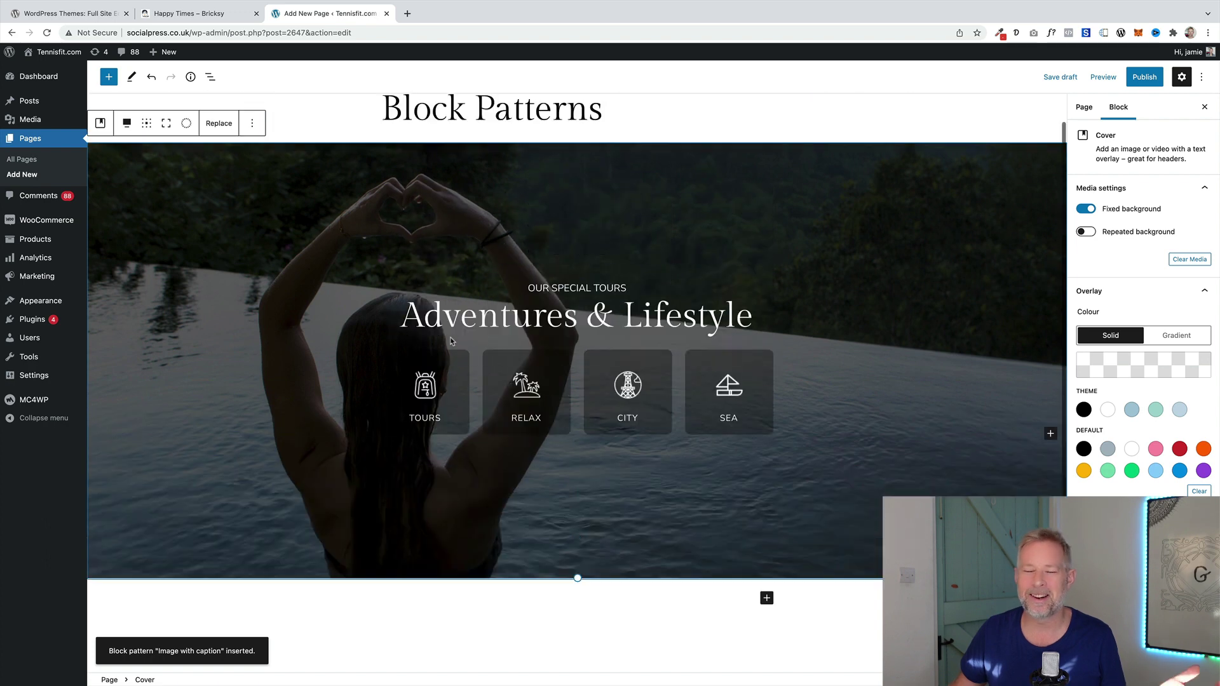
Browse Bricksy's General, Footers, Pages Travel, Pages Wedding and Pages Food pattern categories
click(109, 76)
click(202, 141)
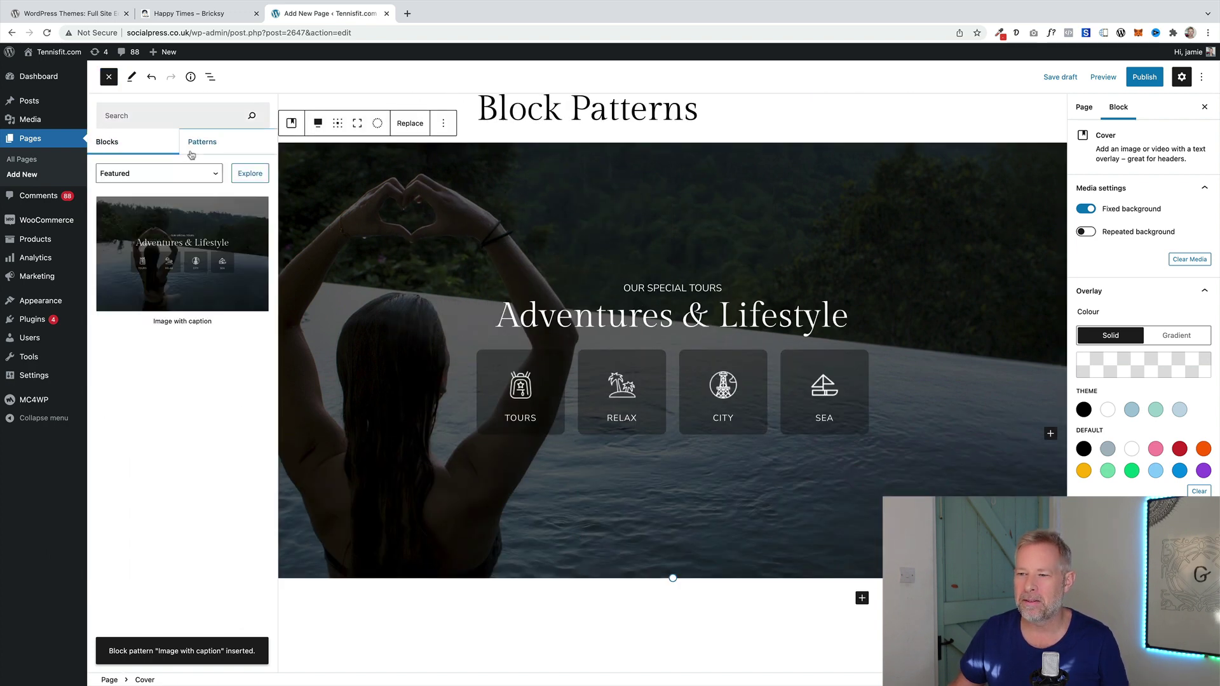
click(250, 173)
click(124, 204)
click(135, 234)
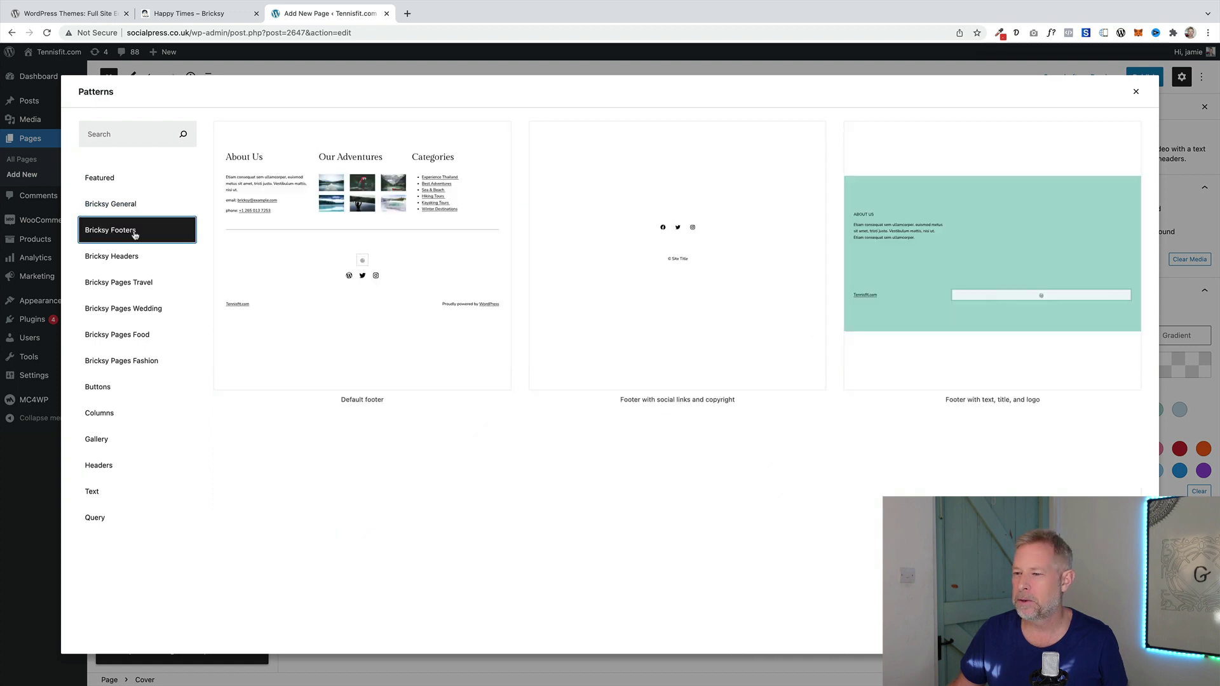
click(150, 282)
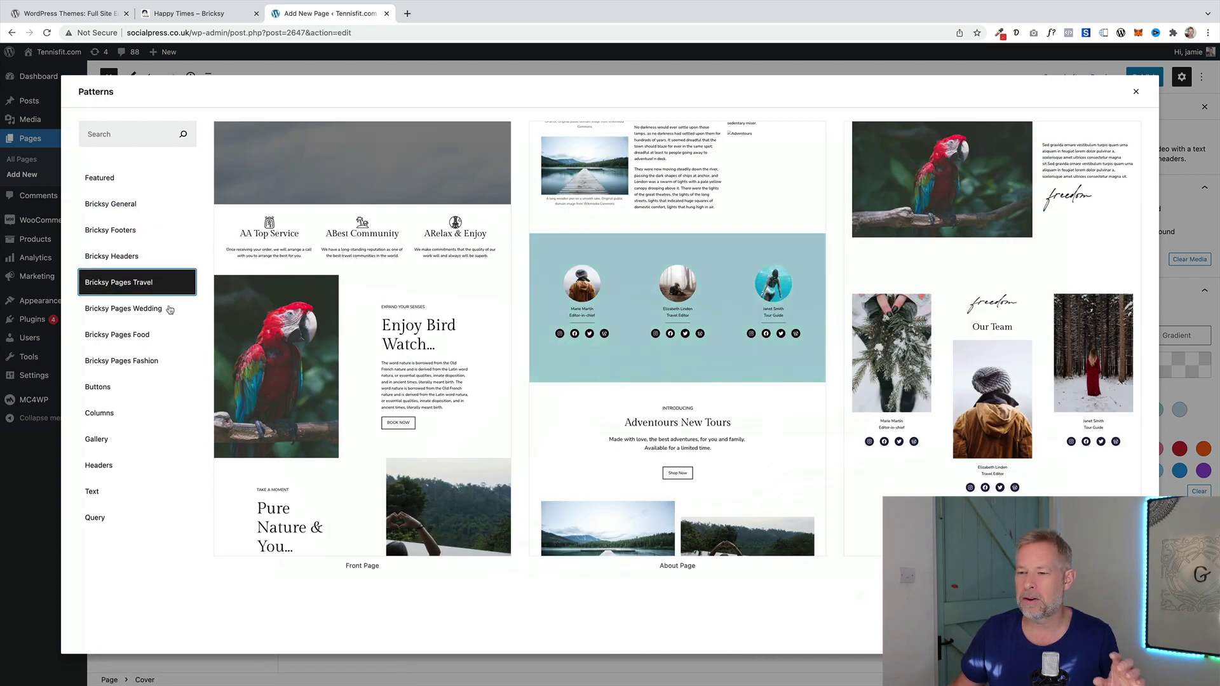
click(166, 311)
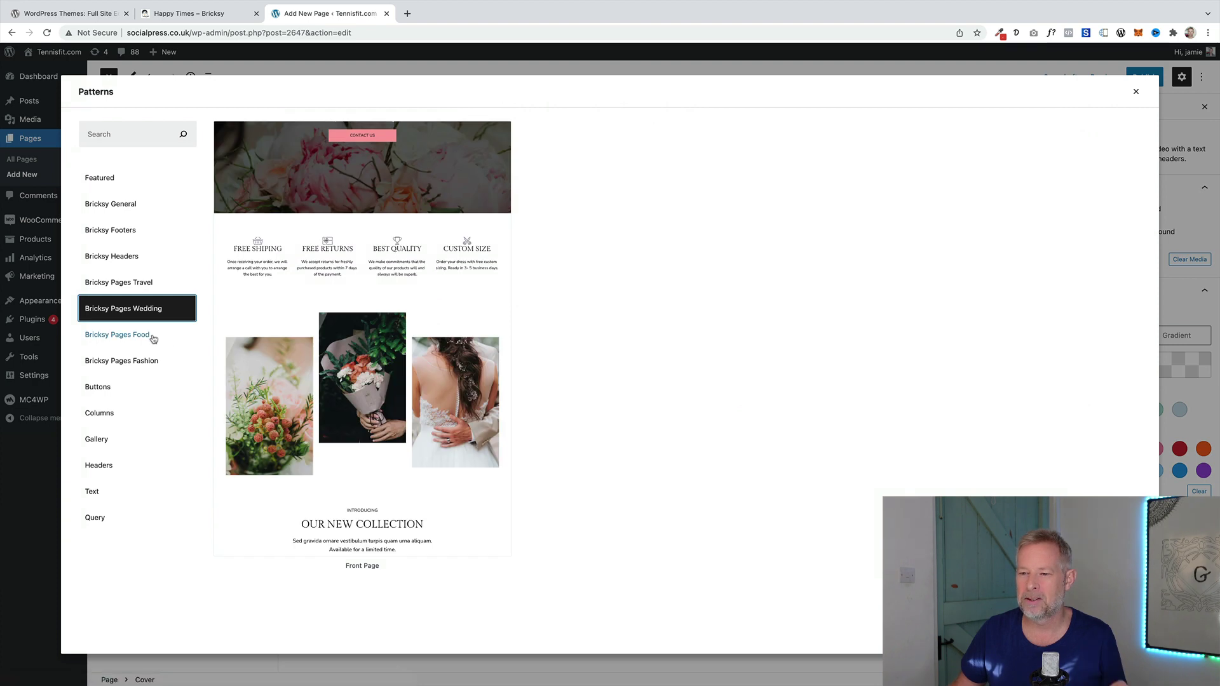
click(153, 337)
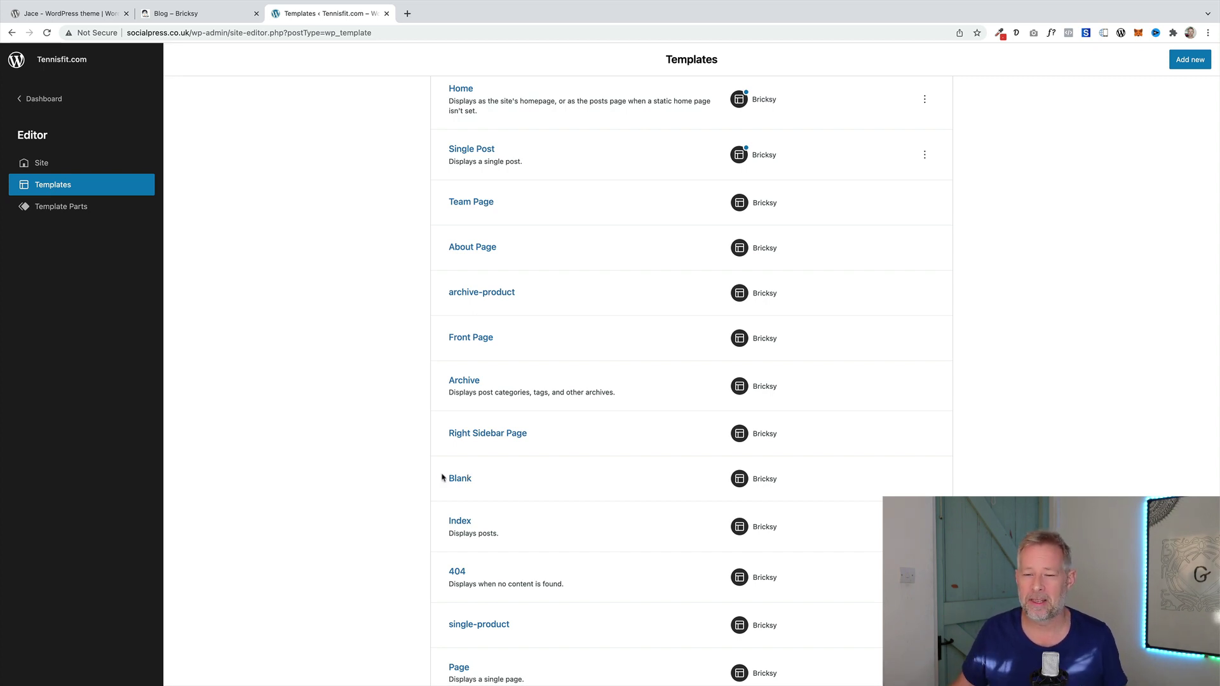
Show Bricksy's template parts: Footer, Header Center and Header
click(63, 207)
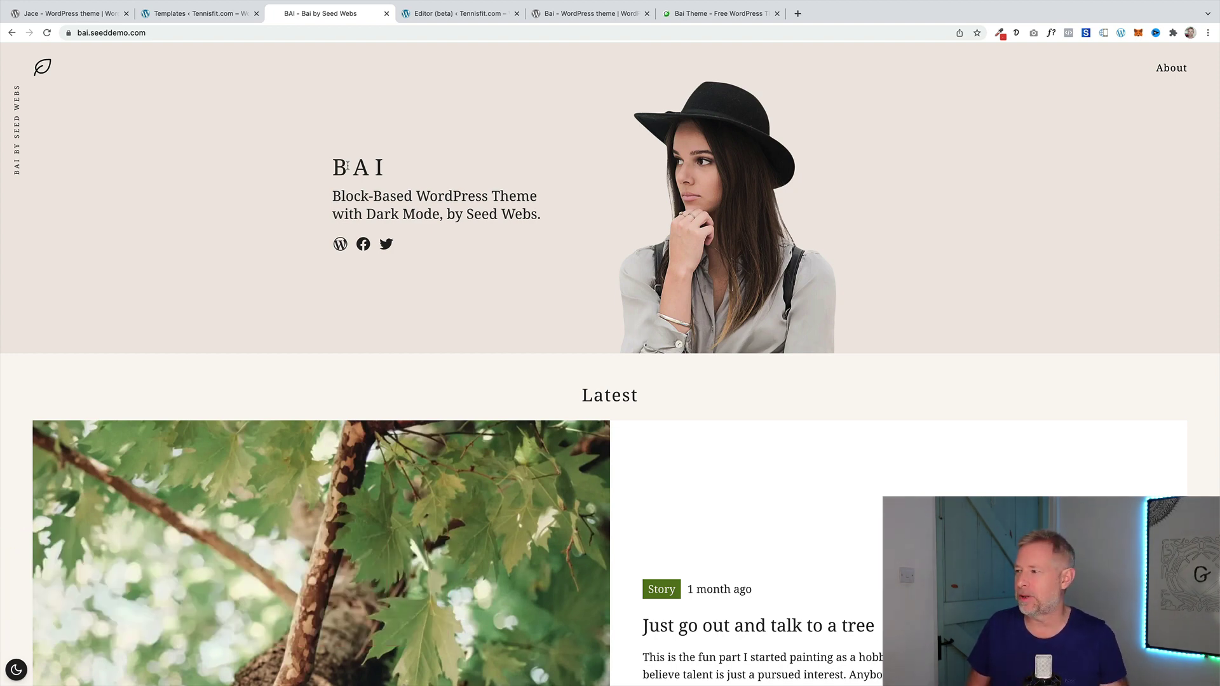
Read the Bai demo's 'Just go out and talk to a tree' post and About page, then view templates
scroll(347, 166, down, 4)
click(702, 410)
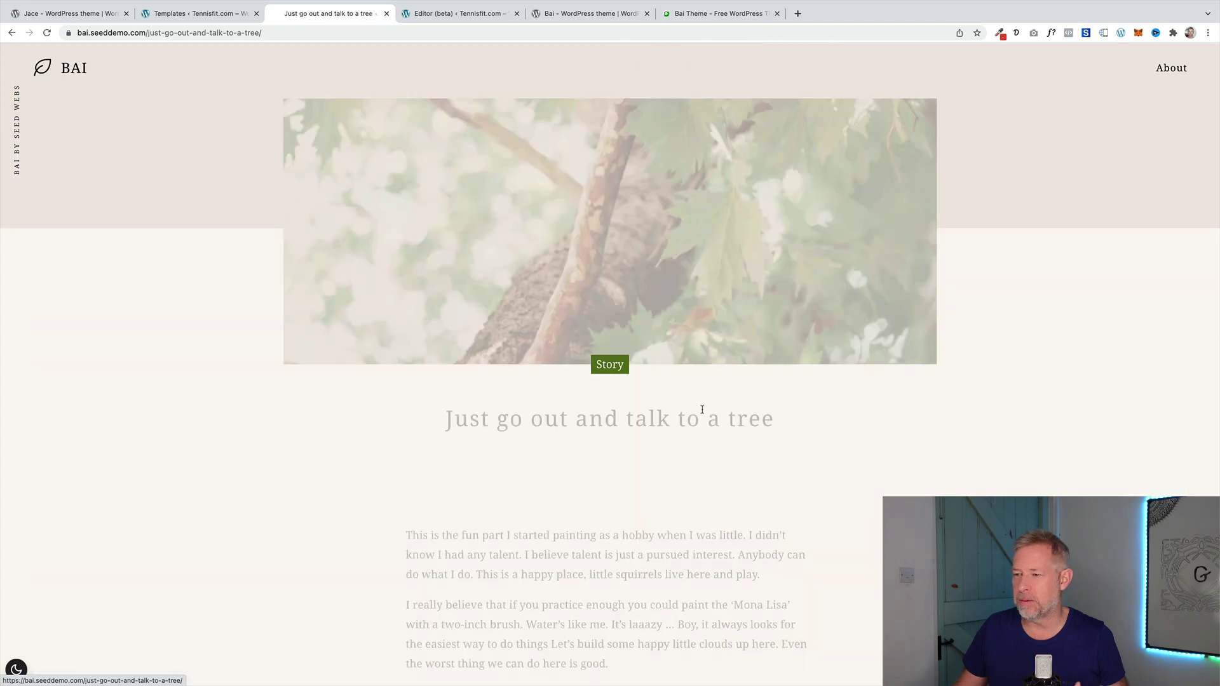
scroll(362, 454, down, 3)
scroll(916, 127, up, 3)
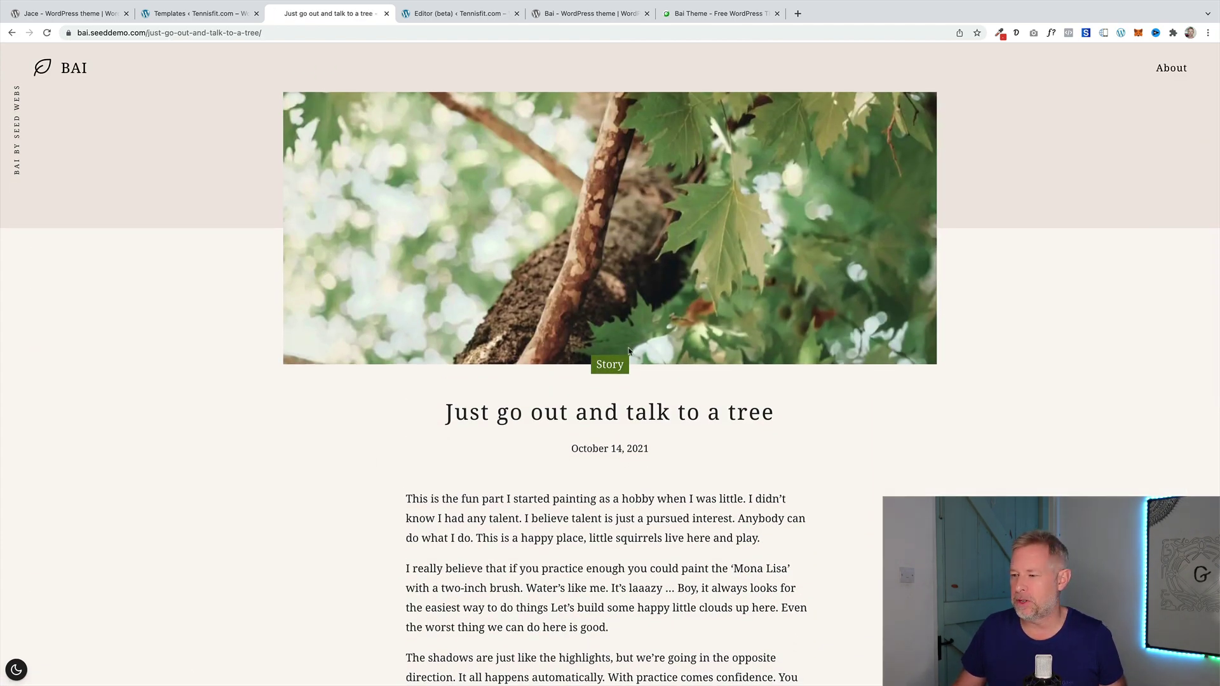
scroll(627, 352, down, 8)
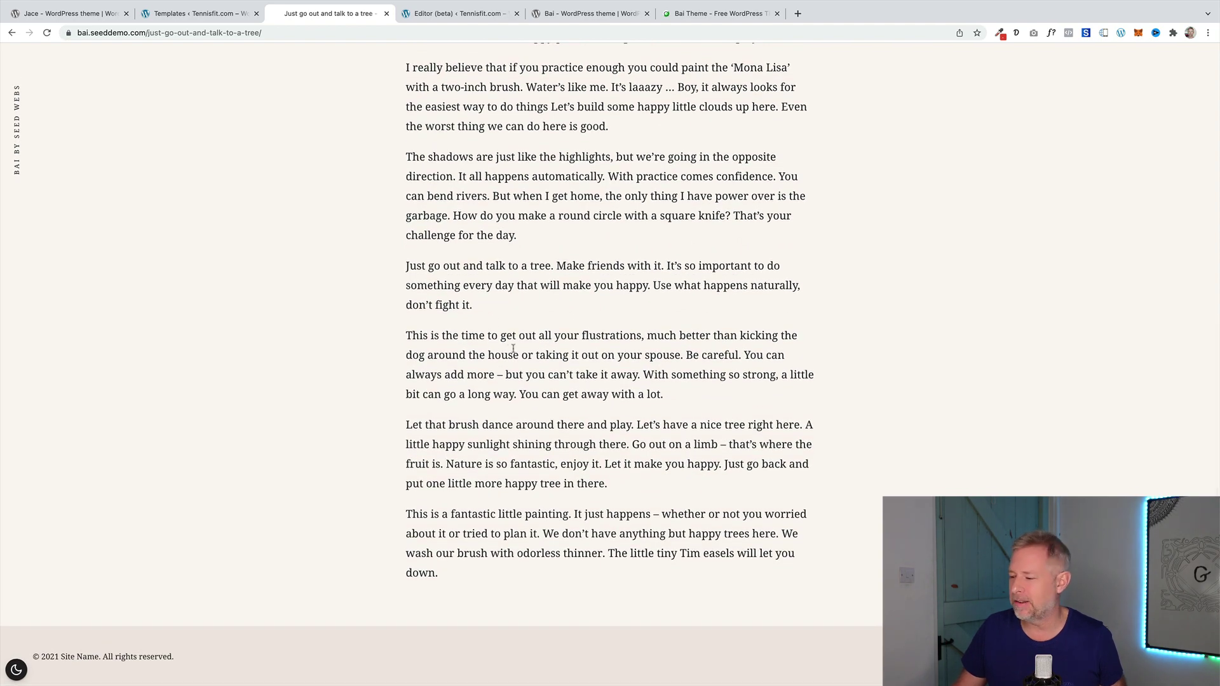
scroll(515, 348, up, 10)
click(1170, 69)
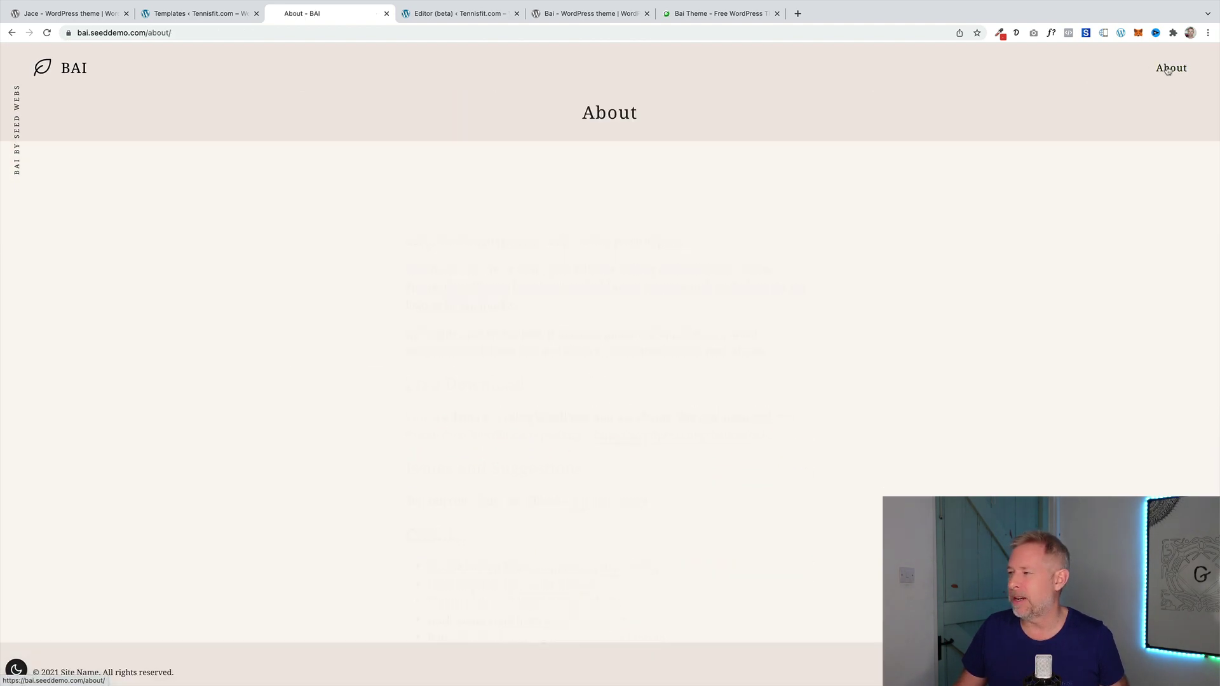
scroll(656, 190, down, 1)
click(194, 13)
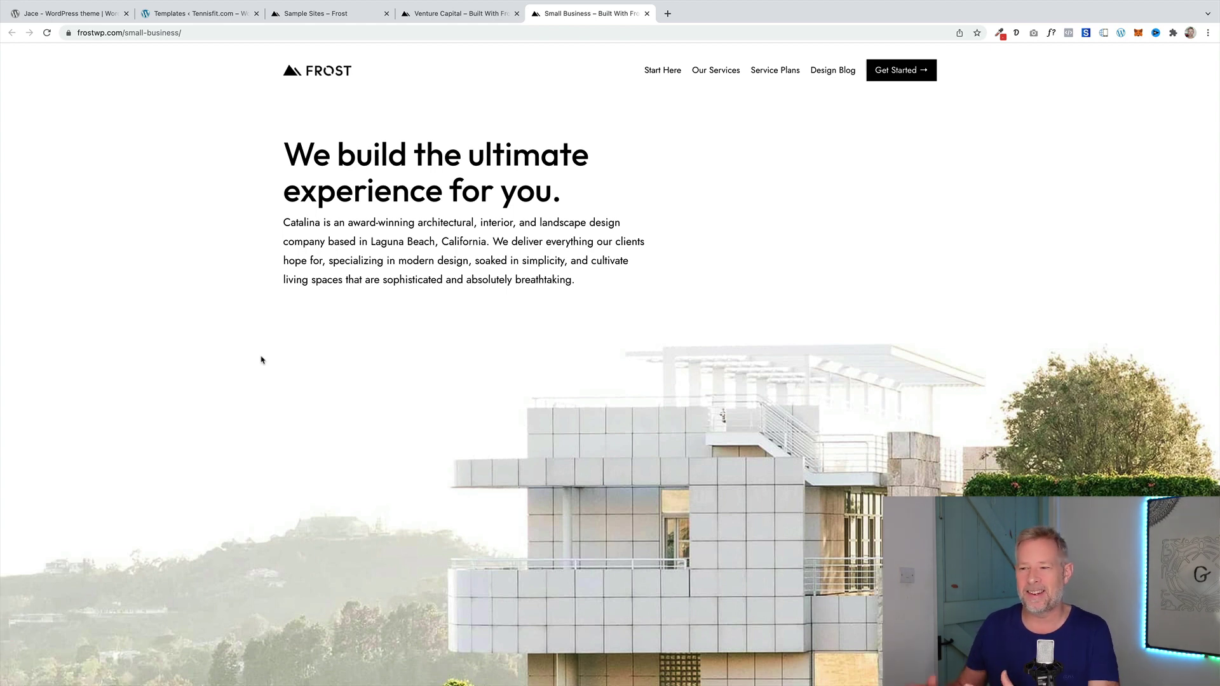
Scroll the Frost Small Business demo down to About Us and back to the top
scroll(316, 498, down, 10)
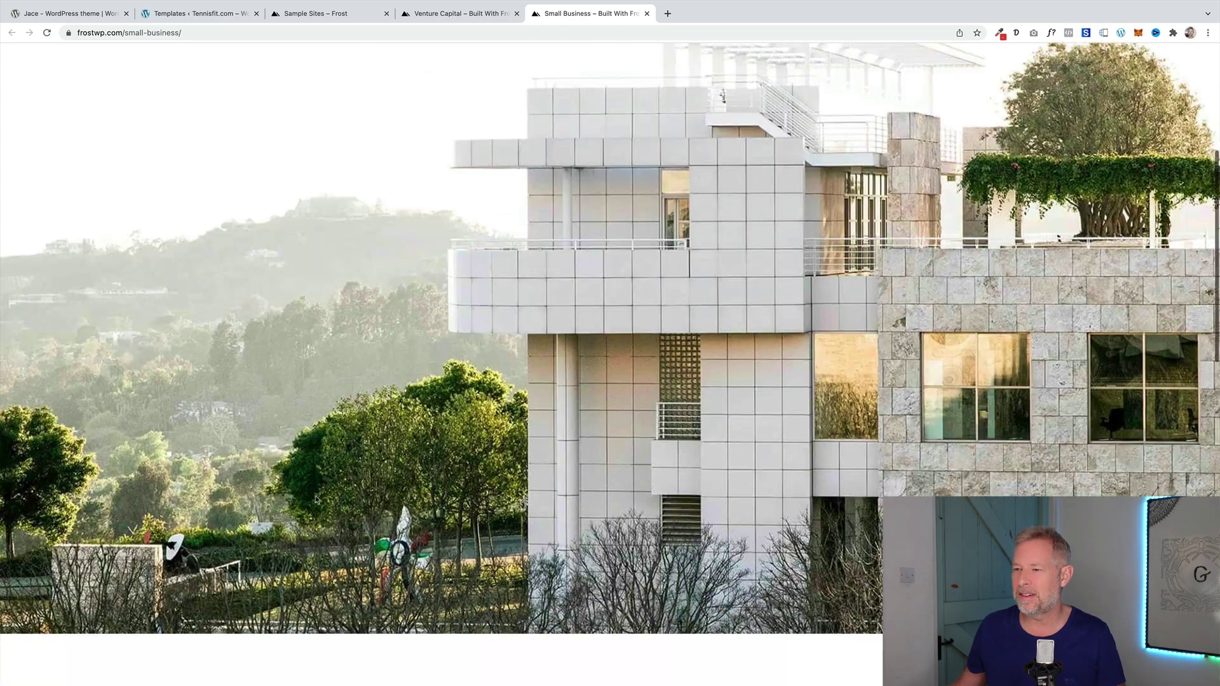
scroll(315, 495, down, 13)
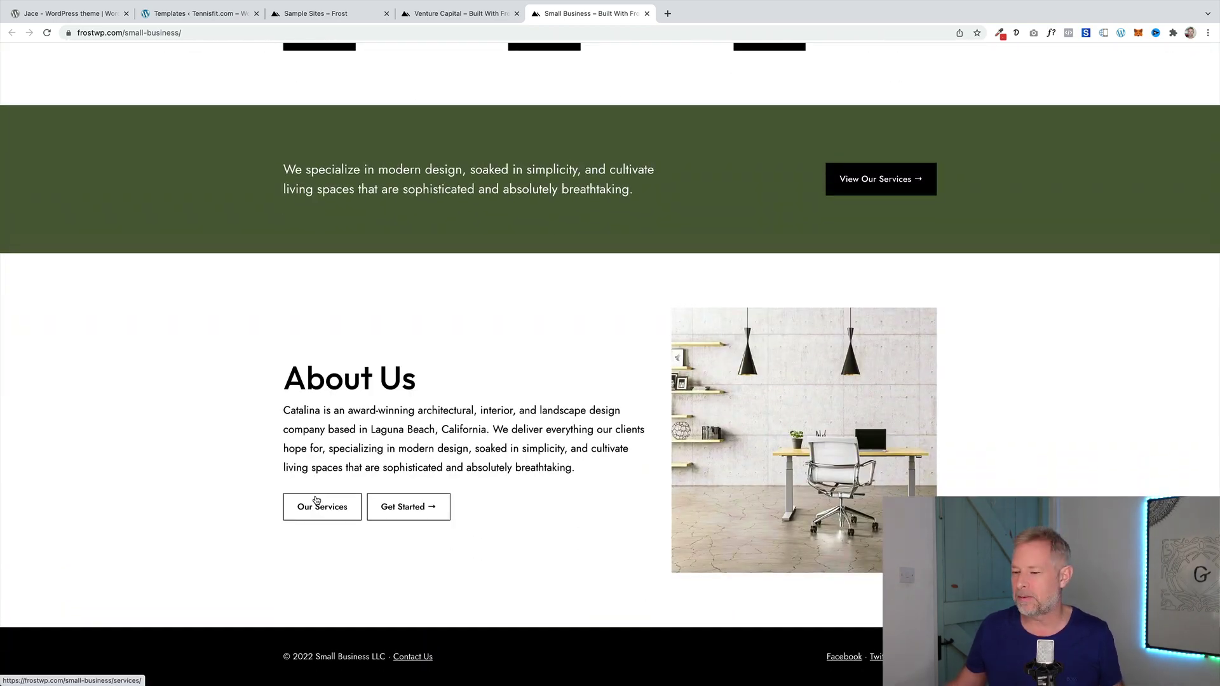
scroll(316, 500, up, 20)
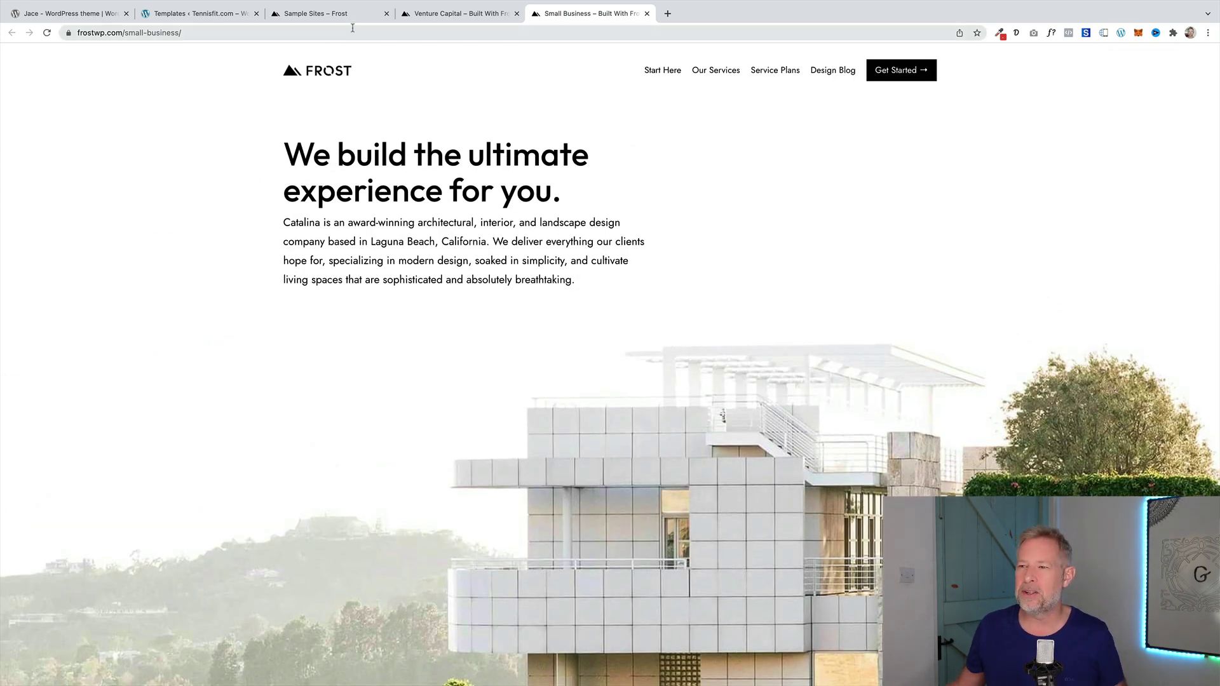
Visit Frost's Sample Sites page and scroll through its block patterns overview
click(420, 14)
click(329, 15)
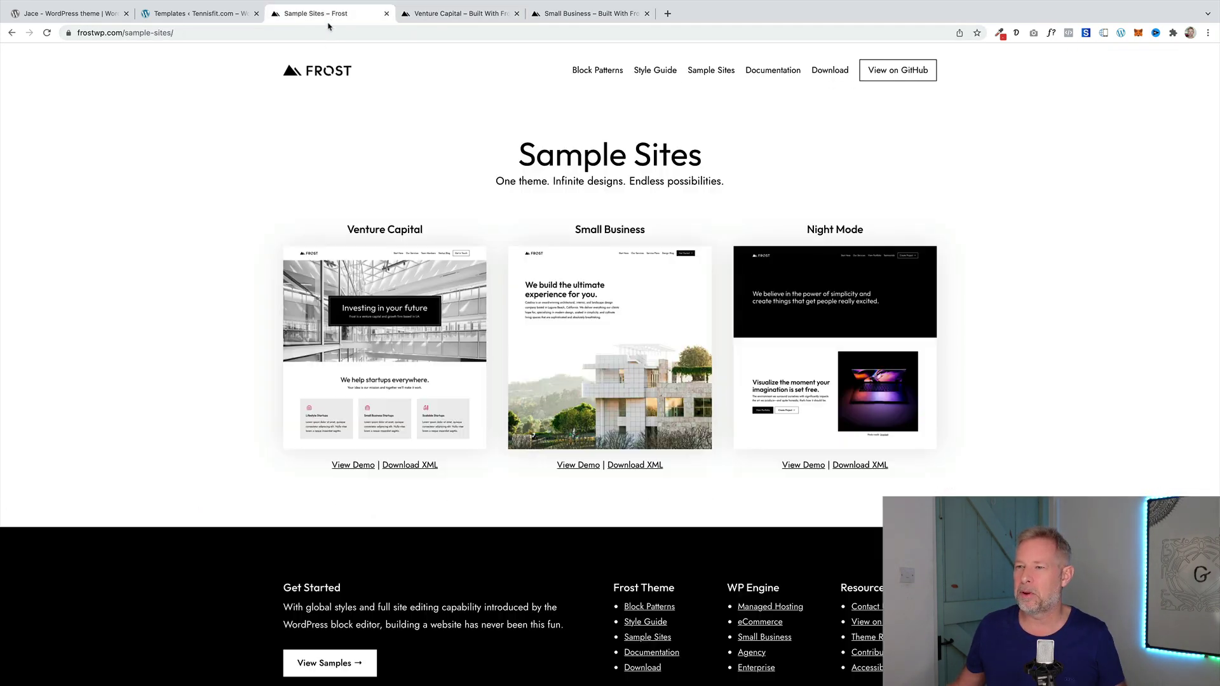
click(605, 71)
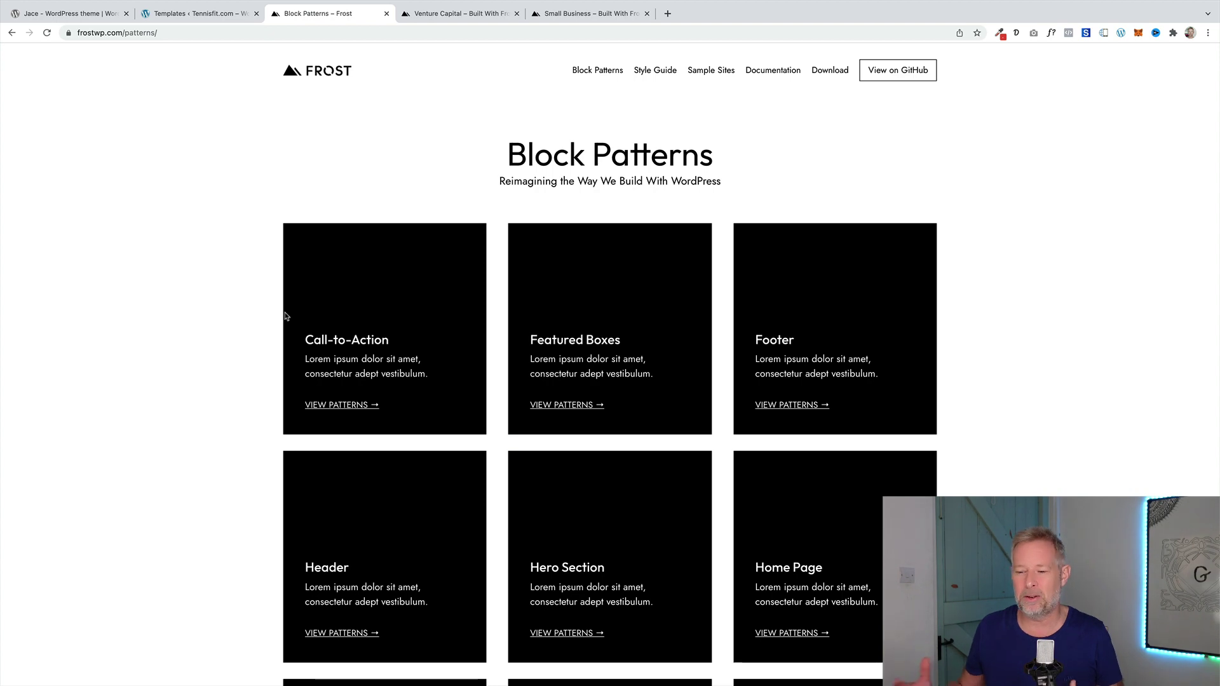
scroll(283, 356, down, 5)
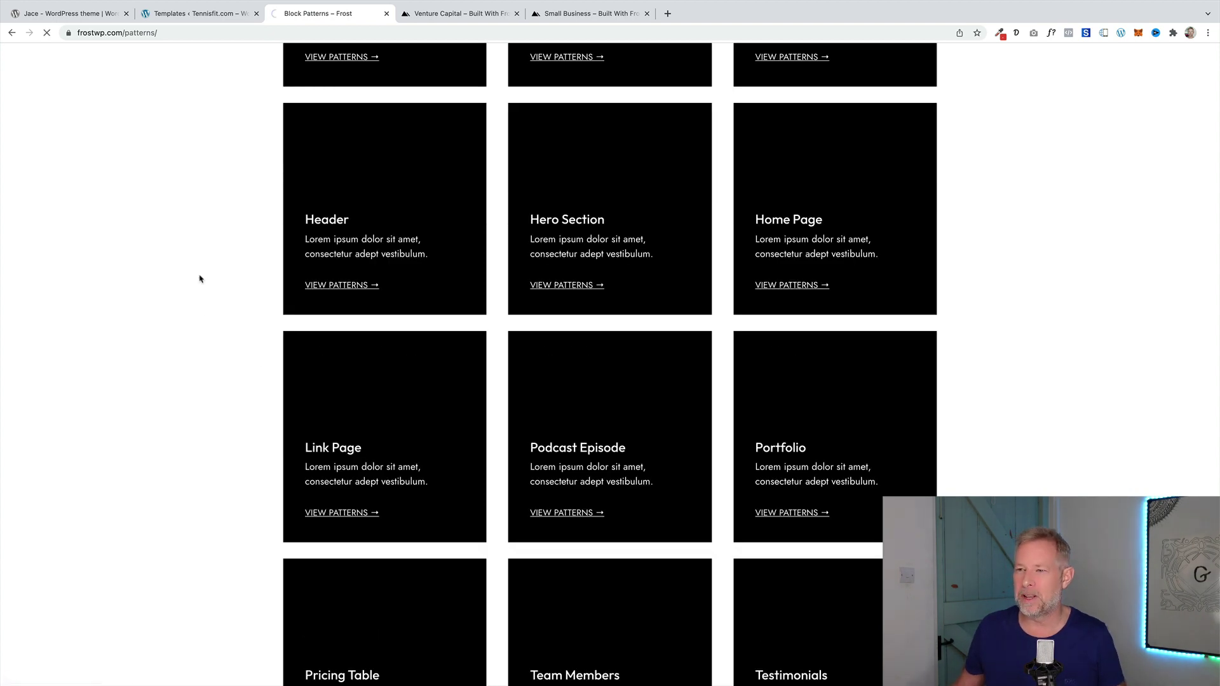
scroll(203, 322, down, 9)
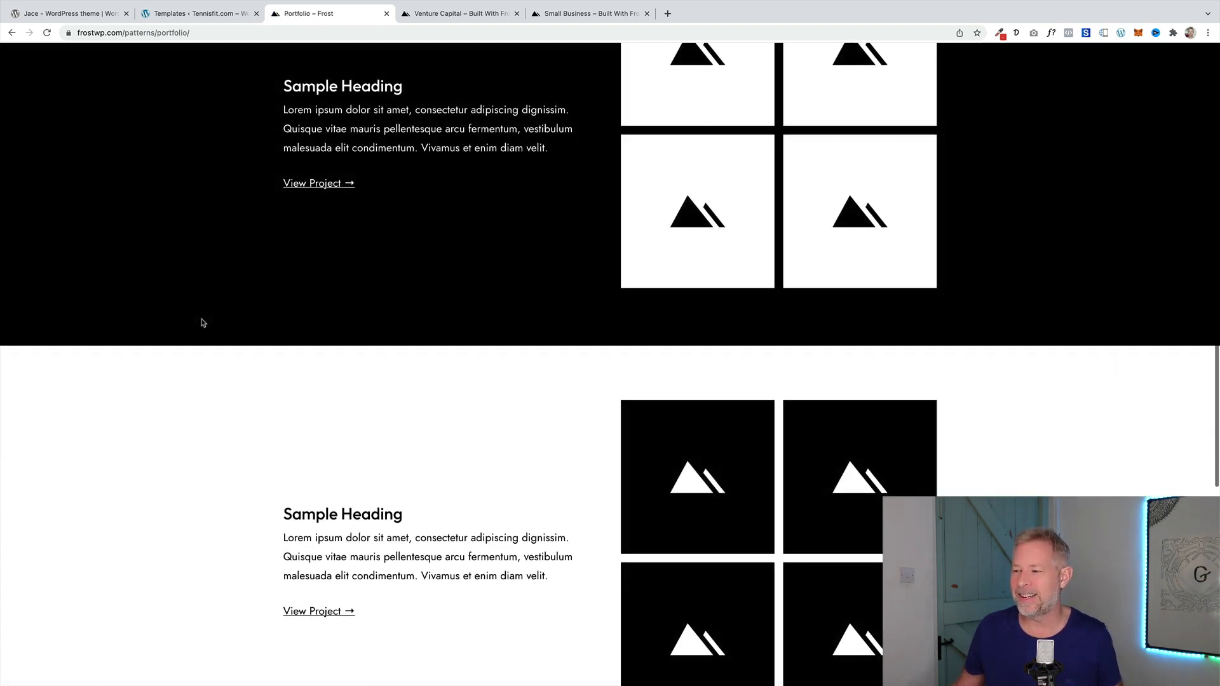
scroll(340, 322, up, 9)
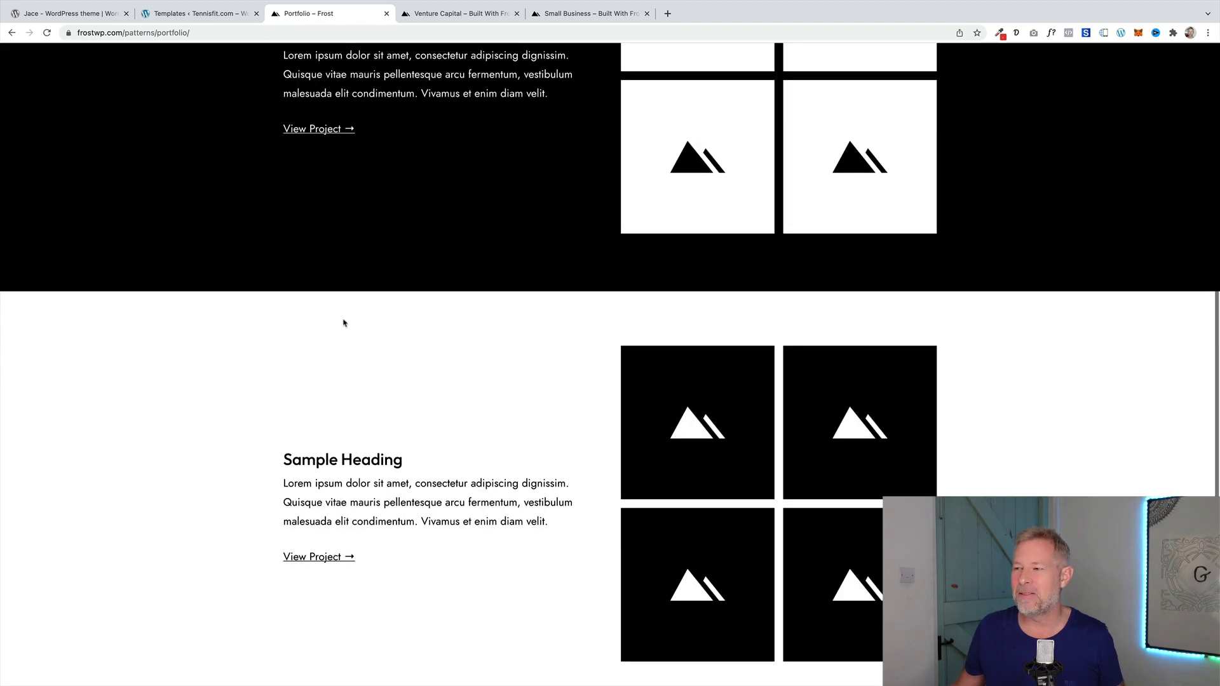
View Frost's Header patterns, then the site's templates list
click(600, 71)
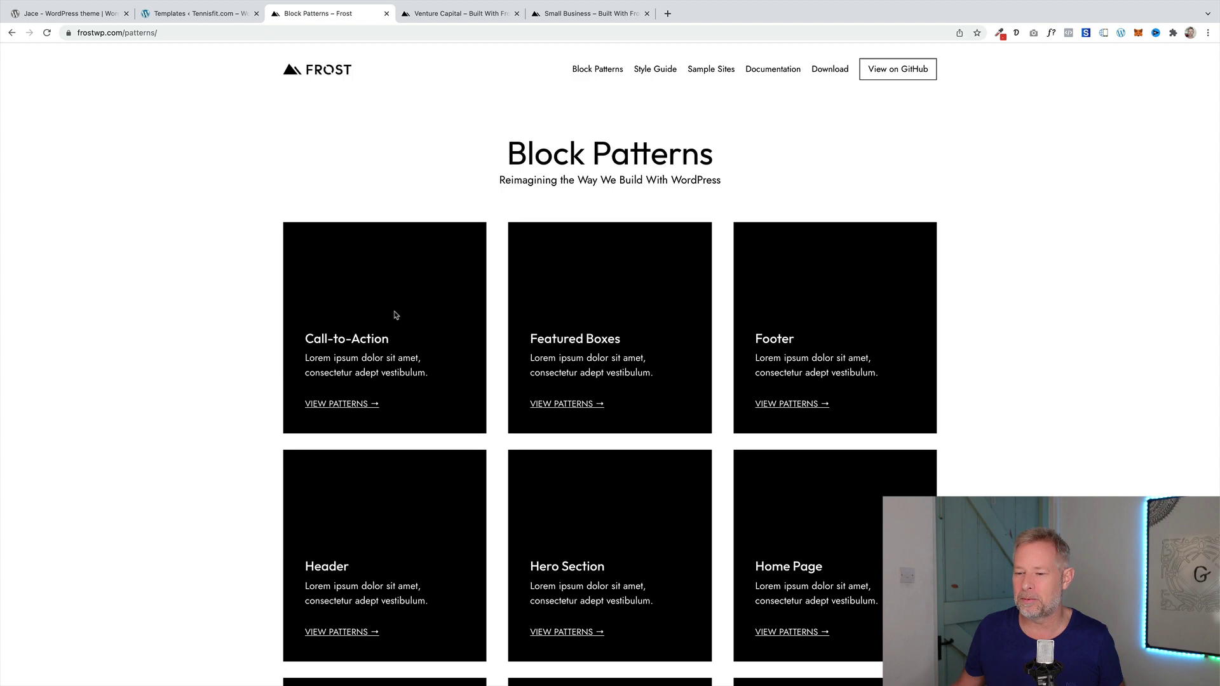
scroll(394, 314, down, 2)
scroll(350, 391, down, 3)
click(358, 383)
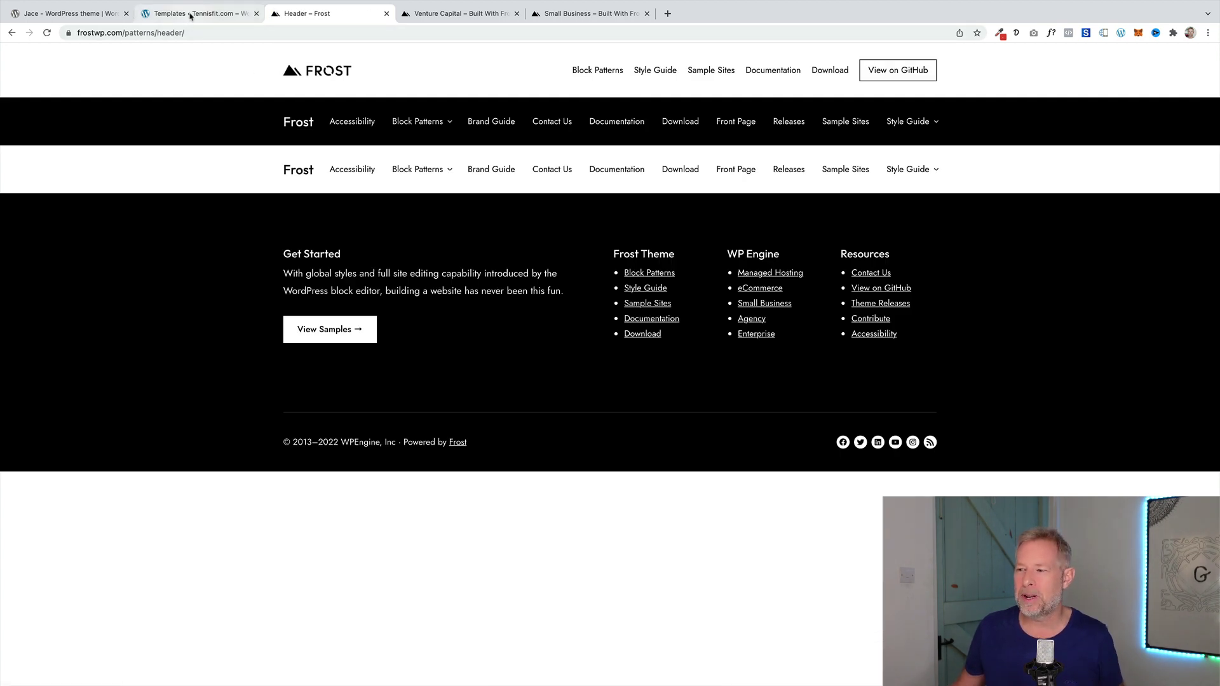
click(190, 15)
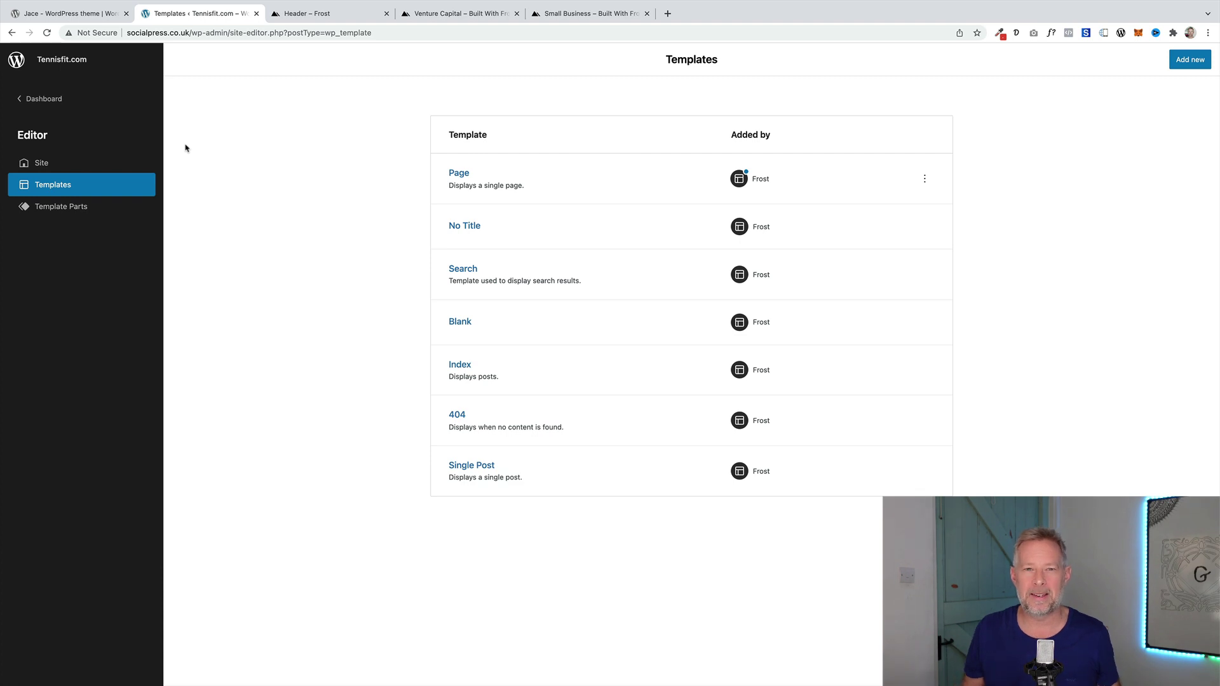
List Frost's Header and Footer template parts
click(98, 205)
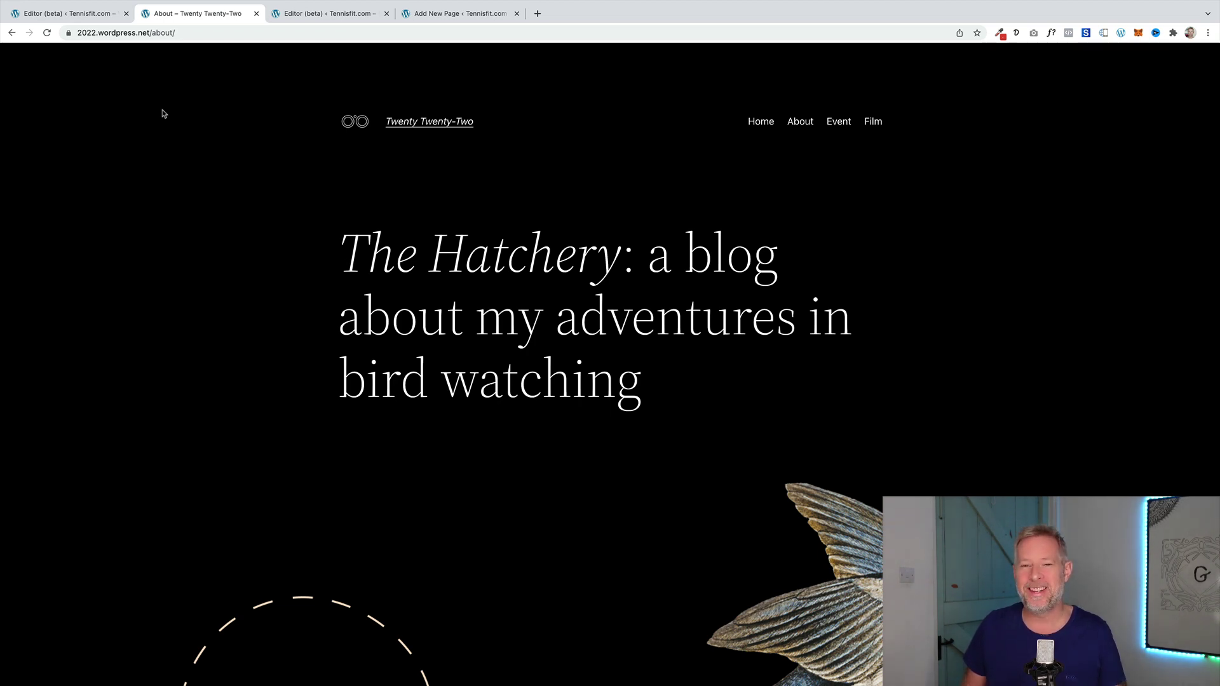
Scroll the Twenty Twenty-Two demo and open 'An aerie of hawks' to view its single-post layout
scroll(683, 499, down, 2)
scroll(684, 499, down, 9)
scroll(661, 489, down, 3)
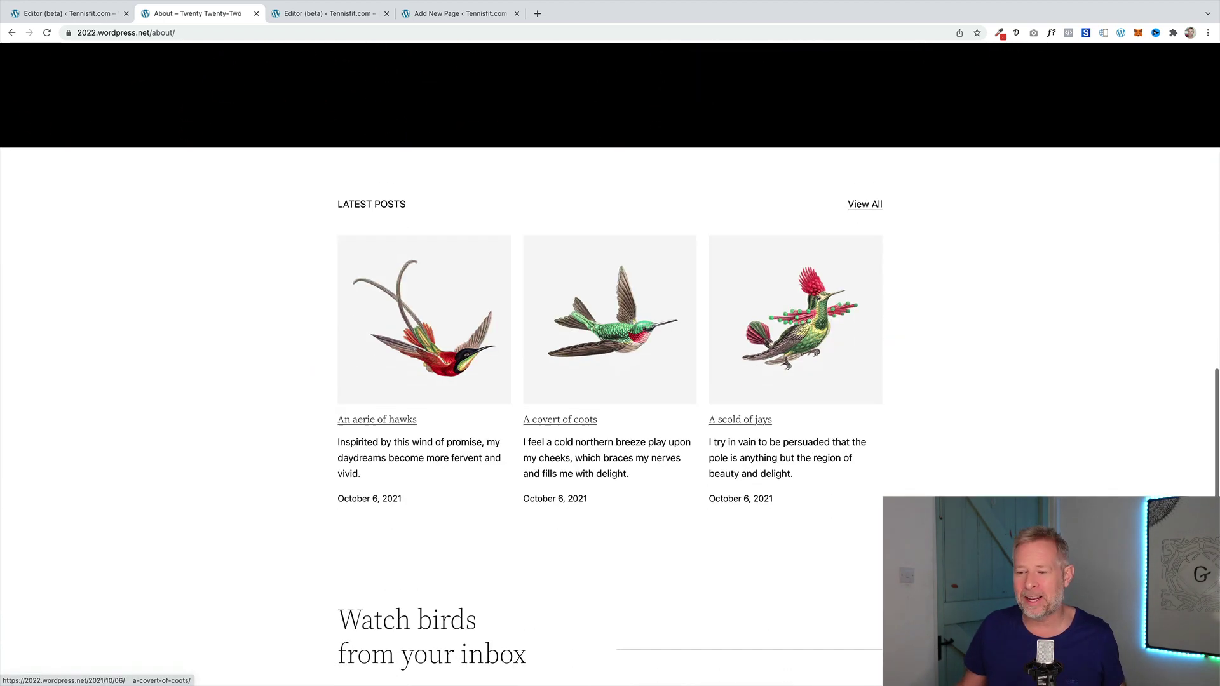
click(401, 369)
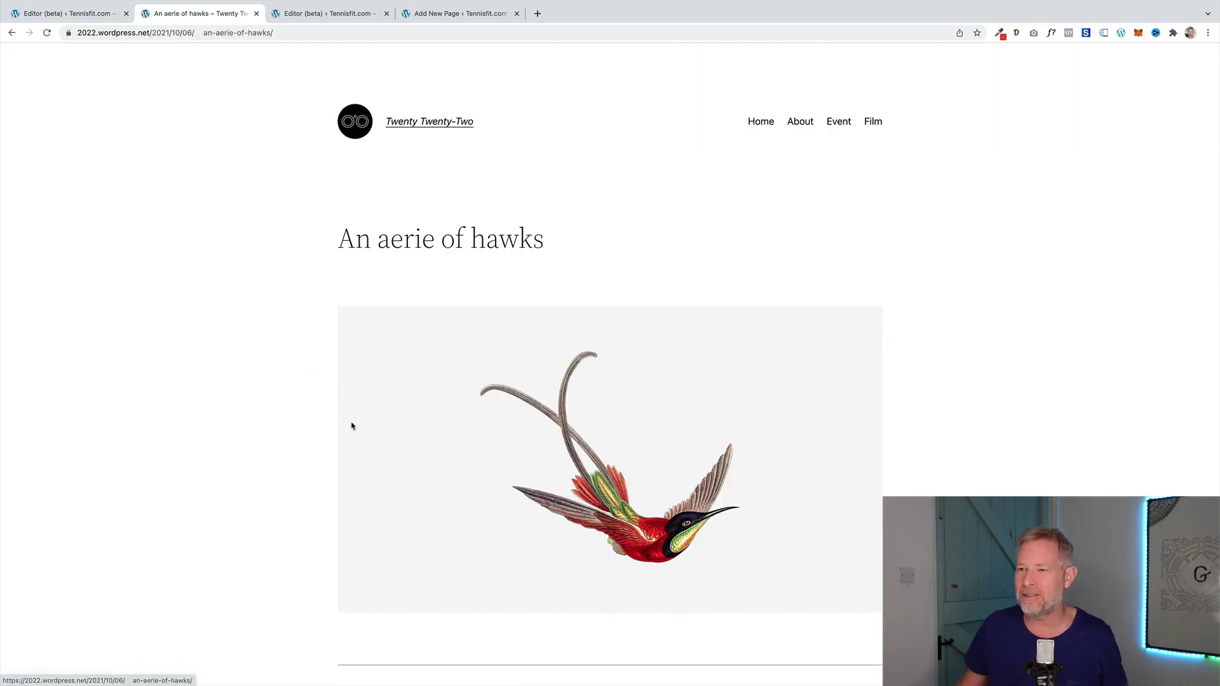
scroll(356, 434, down, 3)
scroll(359, 438, up, 3)
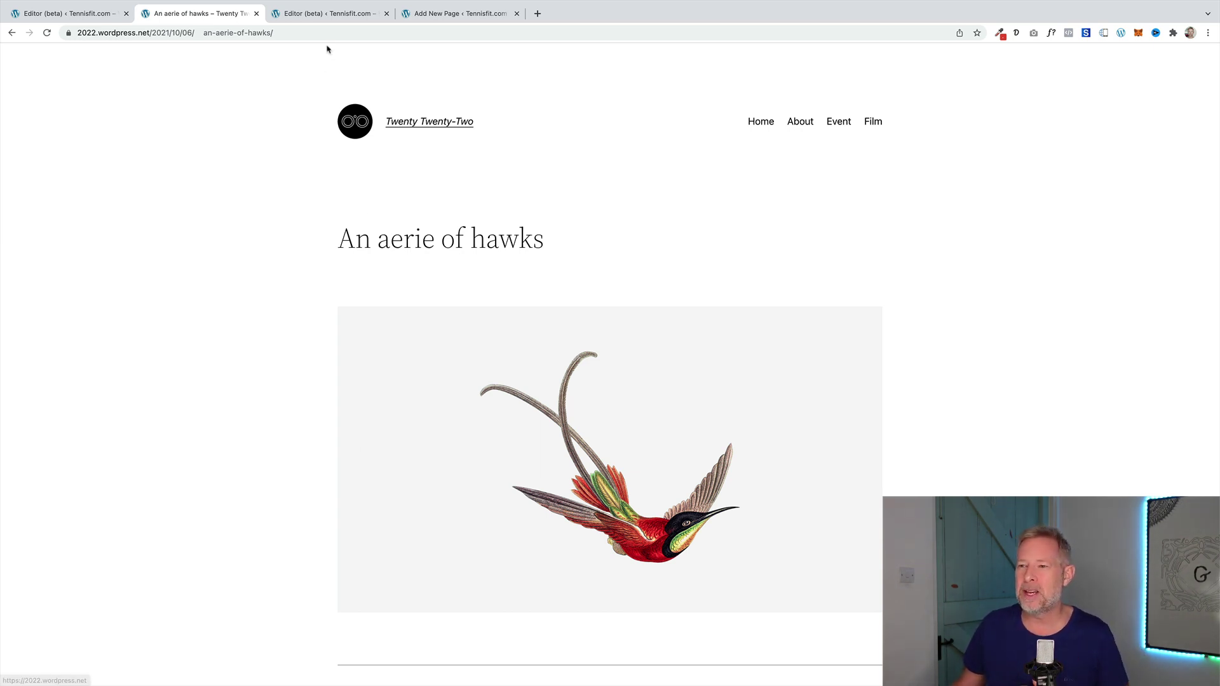
click(326, 13)
Browse the Footers, Headers and Query patterns and insert Default posts into the page
click(431, 14)
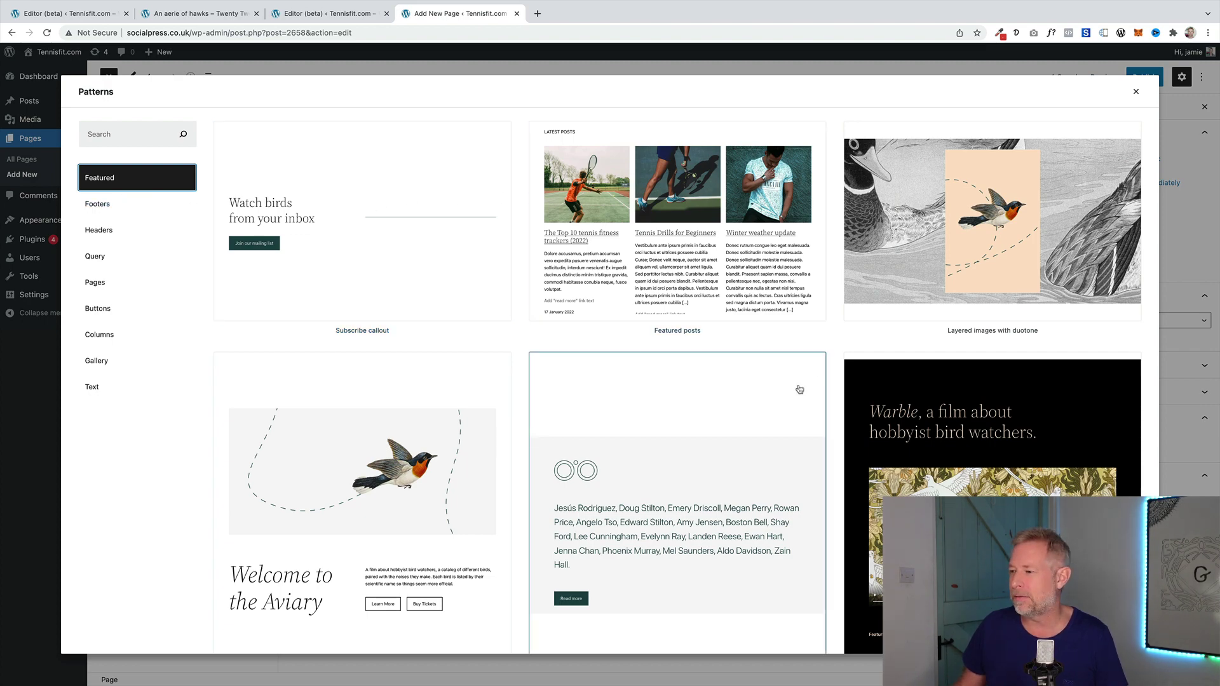
scroll(690, 378, down, 5)
scroll(690, 377, down, 12)
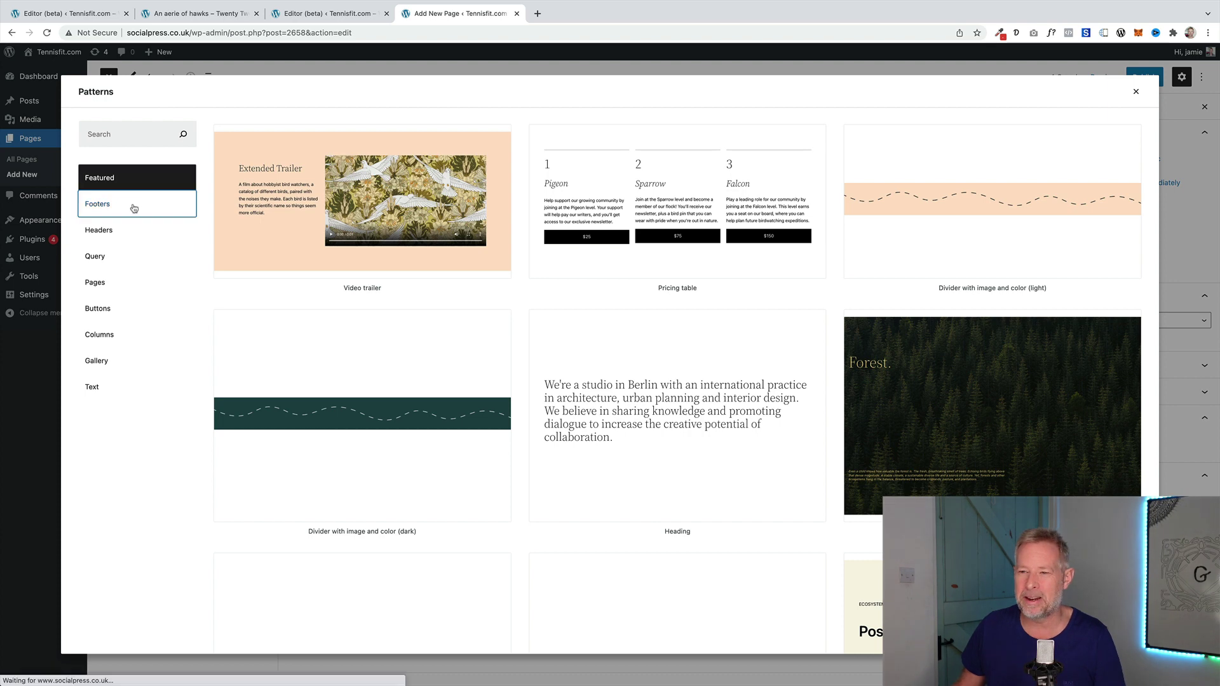
click(135, 208)
click(126, 231)
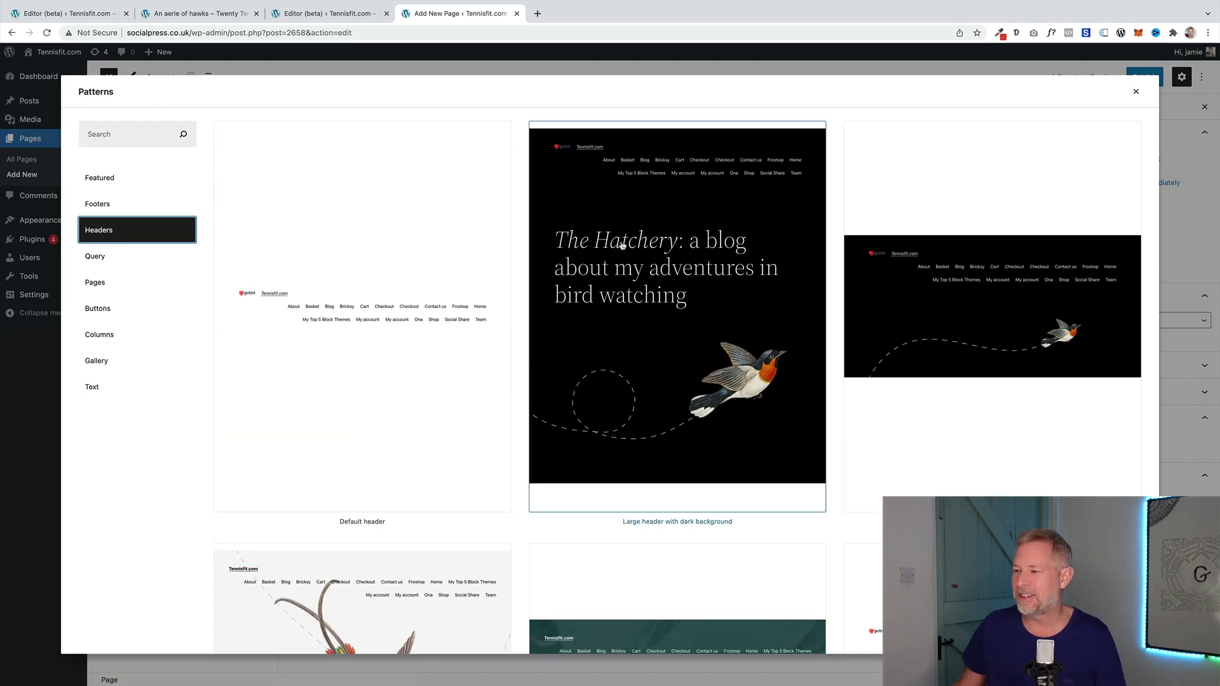
click(172, 257)
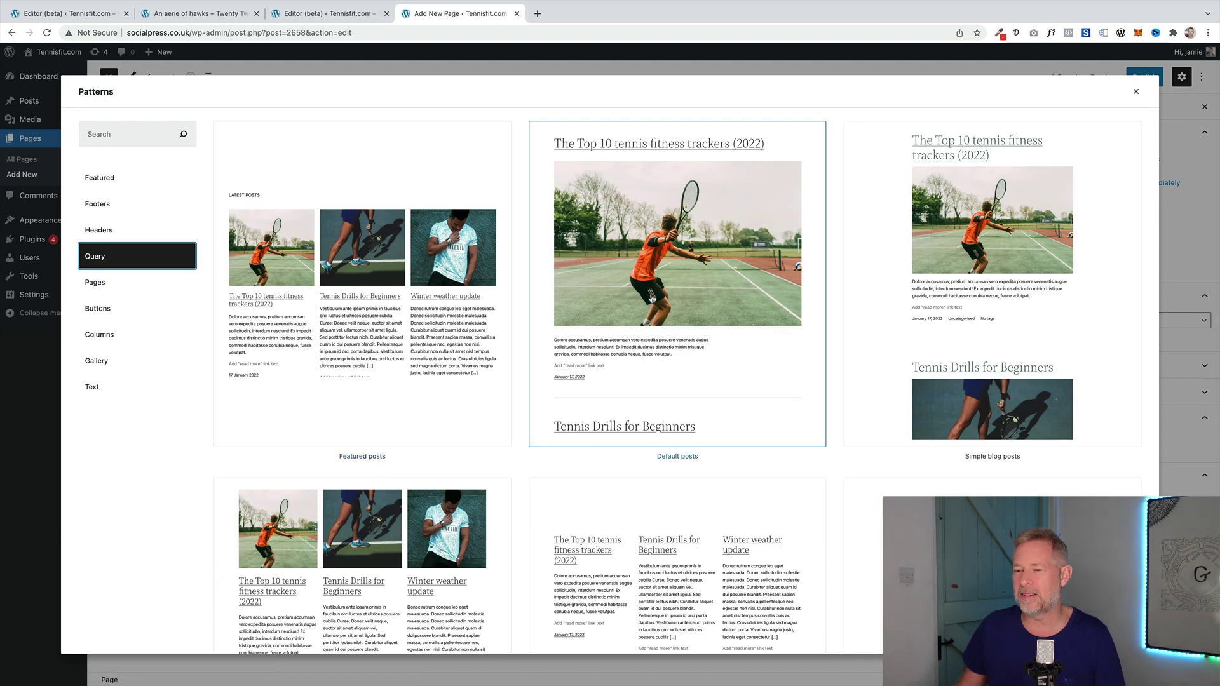
scroll(652, 299, down, 2)
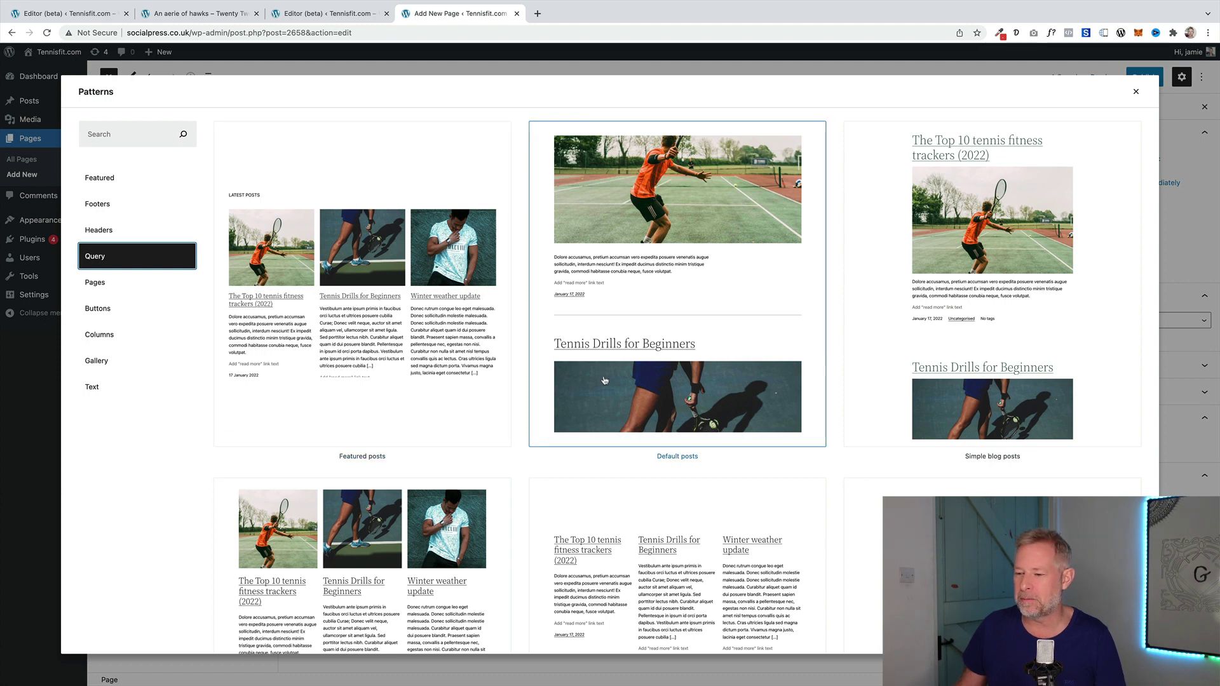
scroll(605, 380, down, 2)
click(610, 380)
Reopen the pattern explorer and browse the Buttons, Columns and Gallery patterns
click(109, 76)
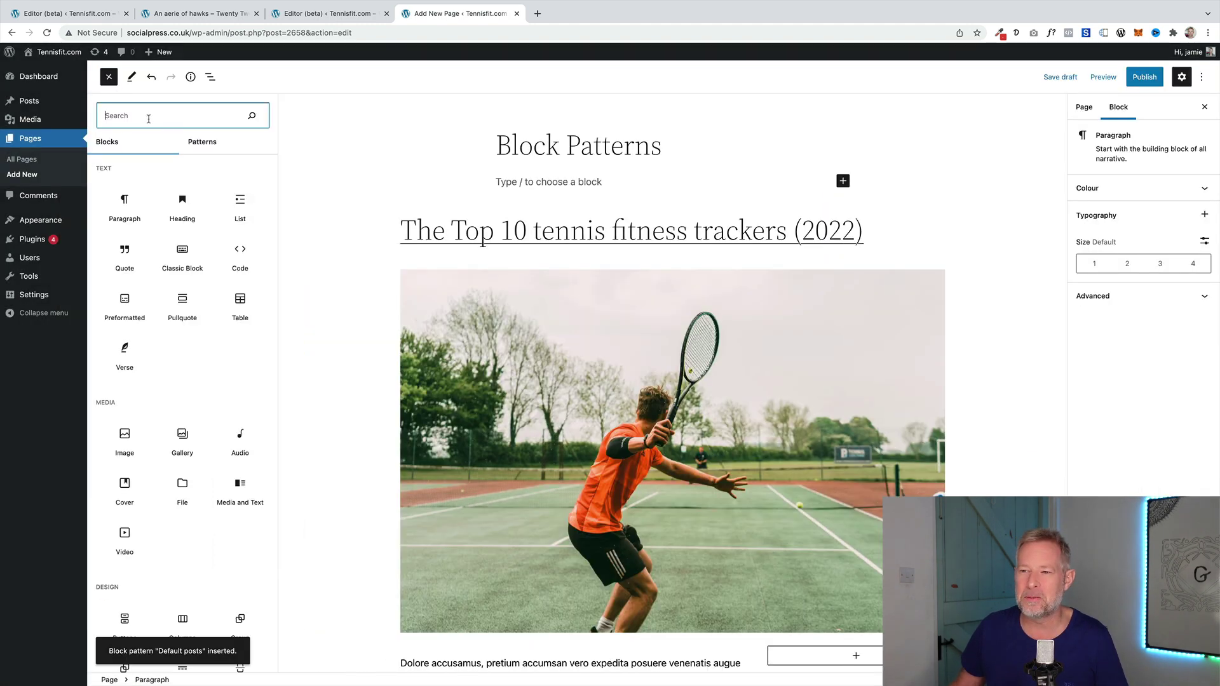
click(202, 141)
click(115, 316)
click(114, 316)
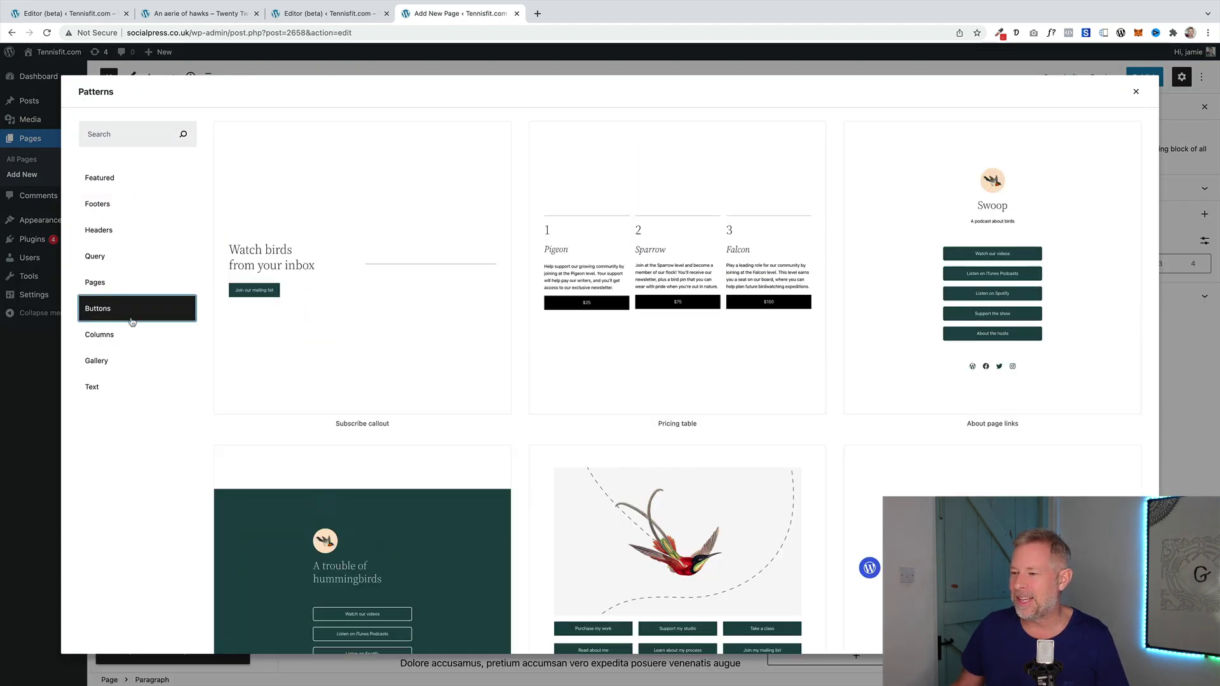
scroll(296, 359, down, 5)
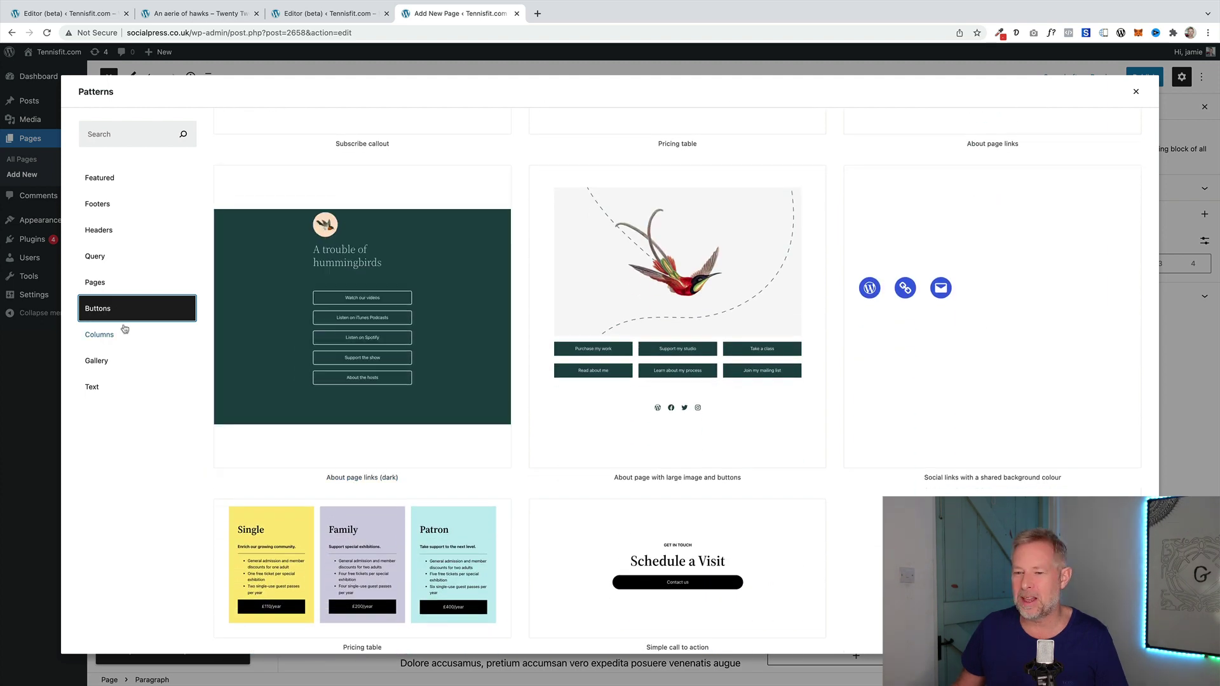
click(128, 336)
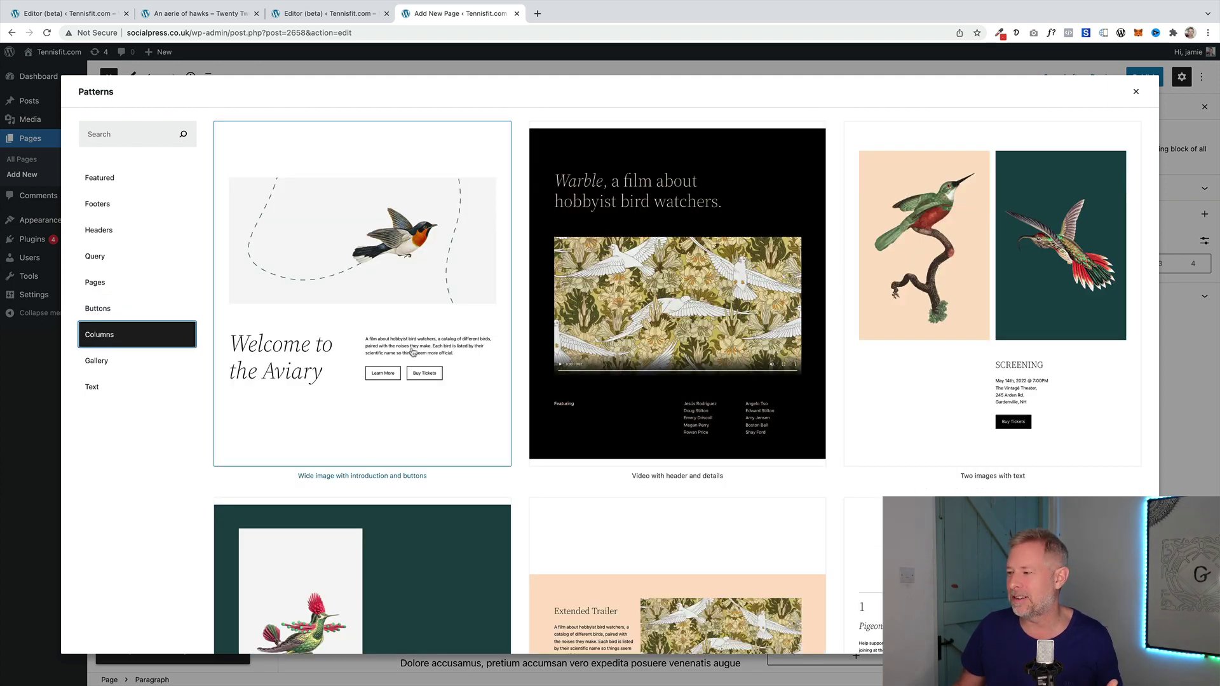
scroll(435, 364, down, 4)
click(131, 356)
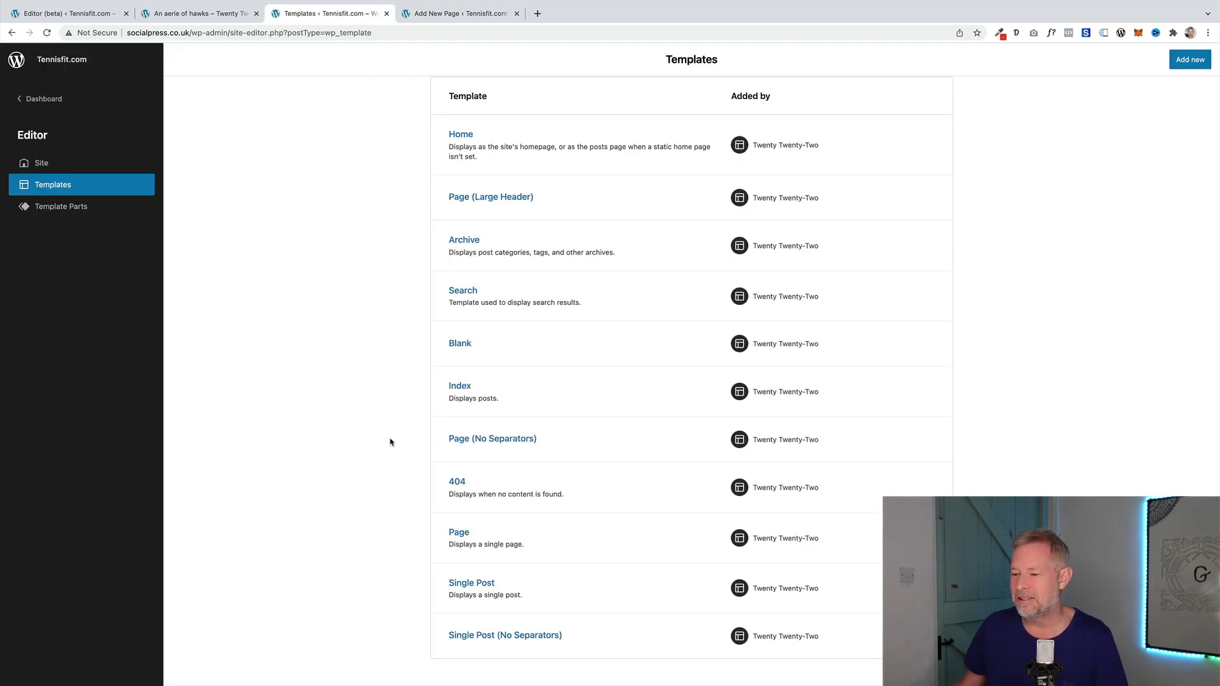
Review the Twenty Twenty-Two templates list and switch to the Tove Niofika Café demo
click(469, 296)
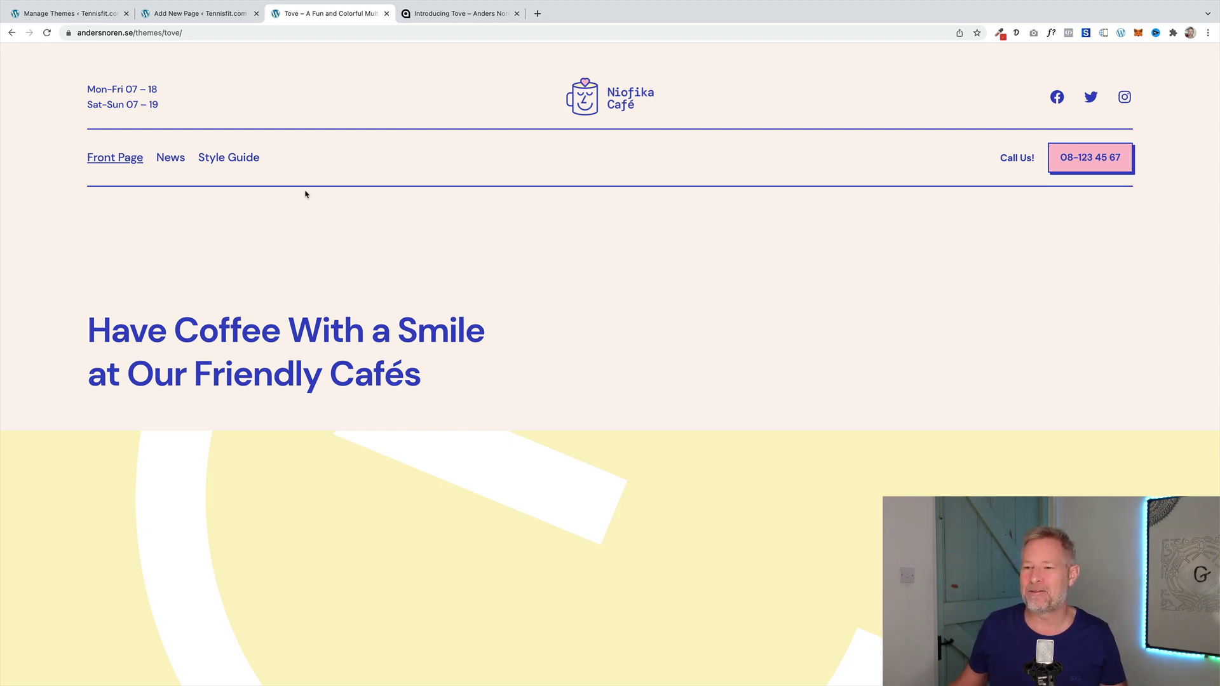
Scroll through the Tove demo home page and open its News page
scroll(275, 287, down, 15)
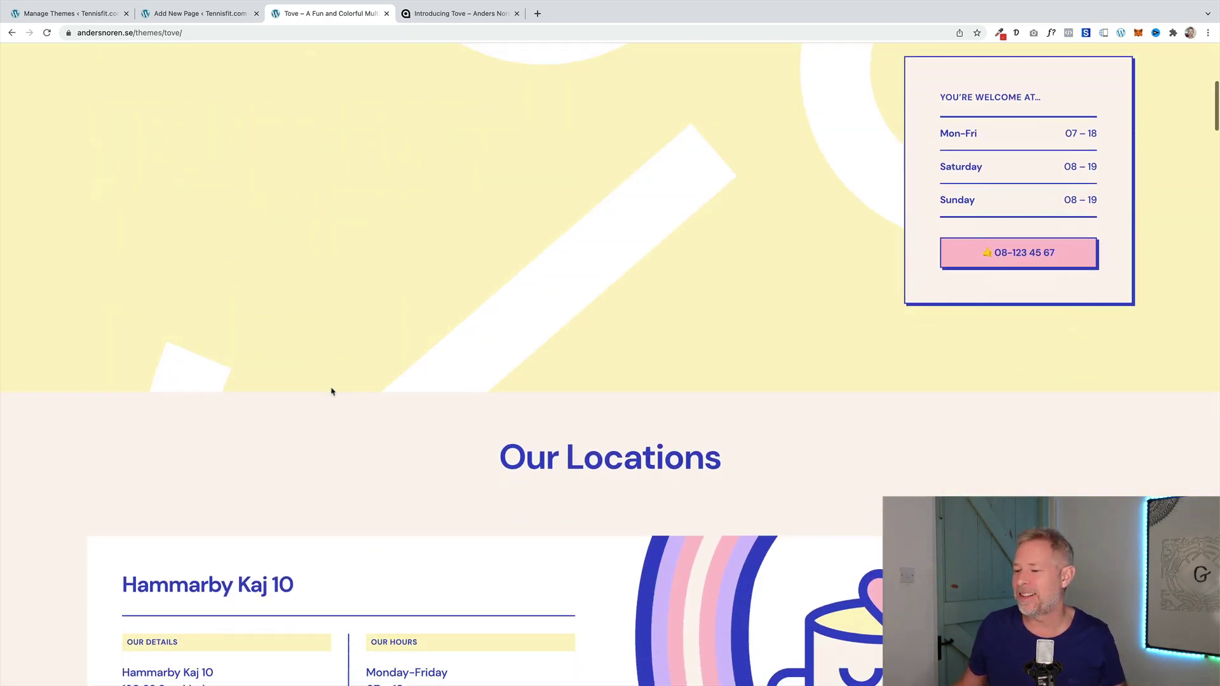
scroll(331, 392, down, 5)
scroll(331, 392, up, 12)
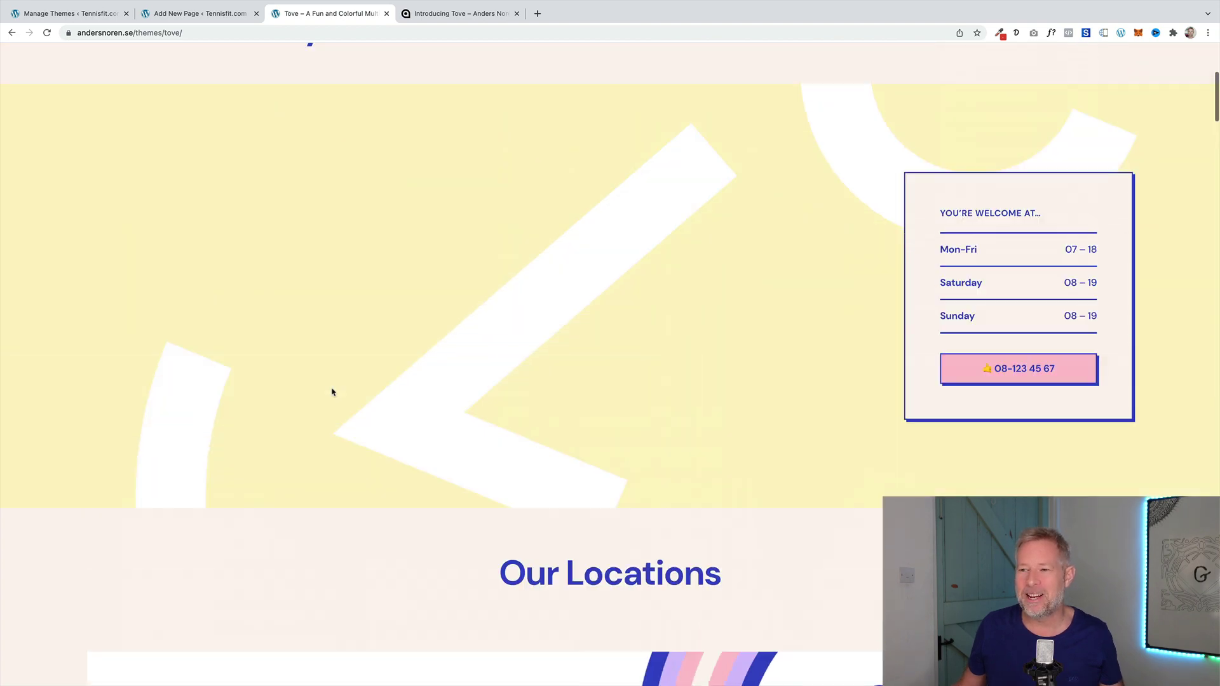
scroll(331, 393, up, 3)
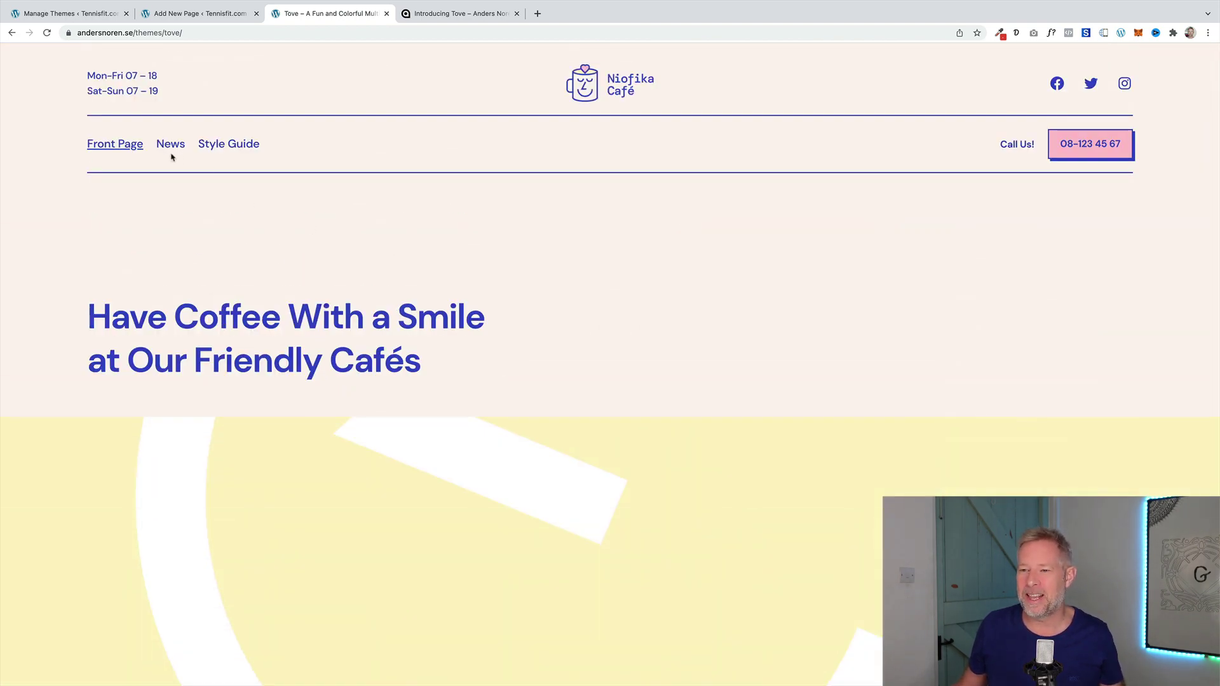
click(170, 153)
Open the 'Introducing Our Fall Menu' post and scroll to its Our Menu section
scroll(233, 383, down, 3)
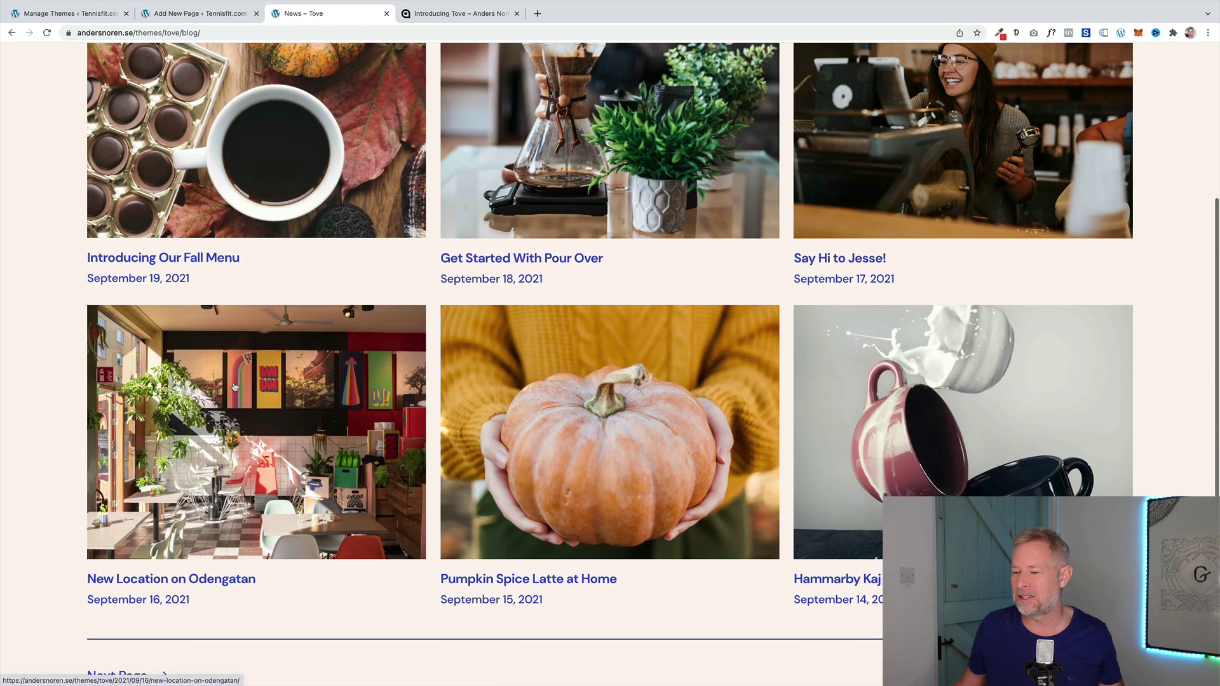
scroll(234, 386, down, 2)
scroll(238, 369, up, 6)
click(241, 352)
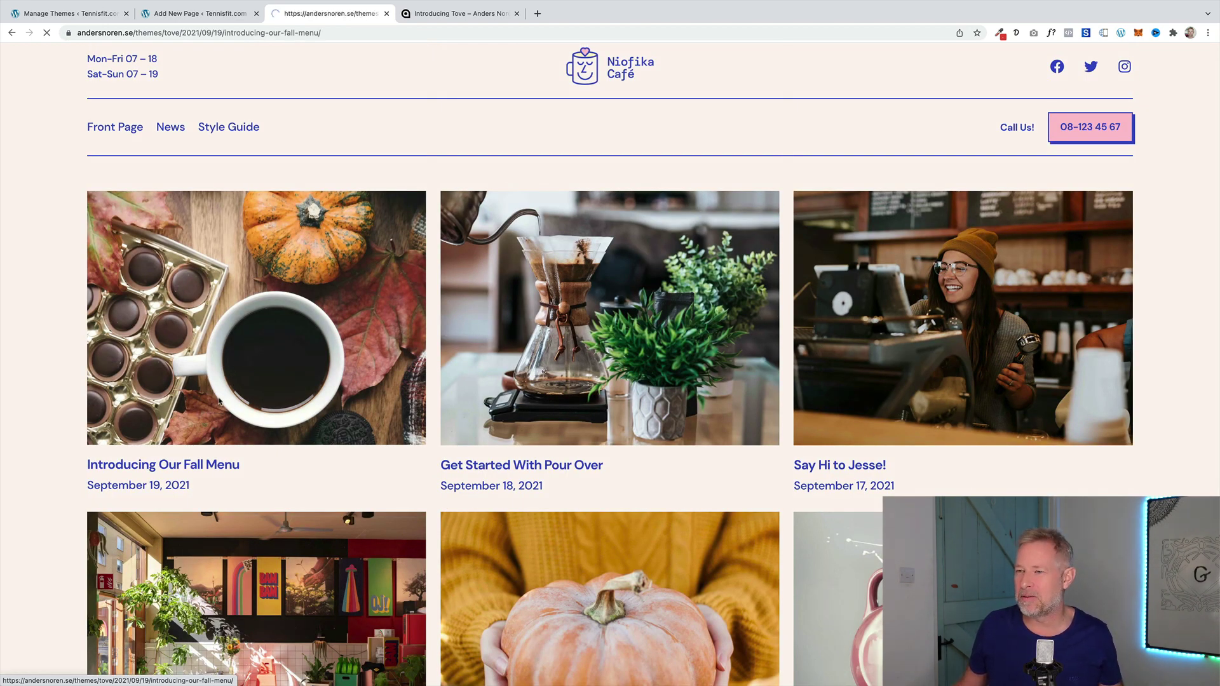
scroll(219, 401, down, 5)
scroll(223, 417, down, 12)
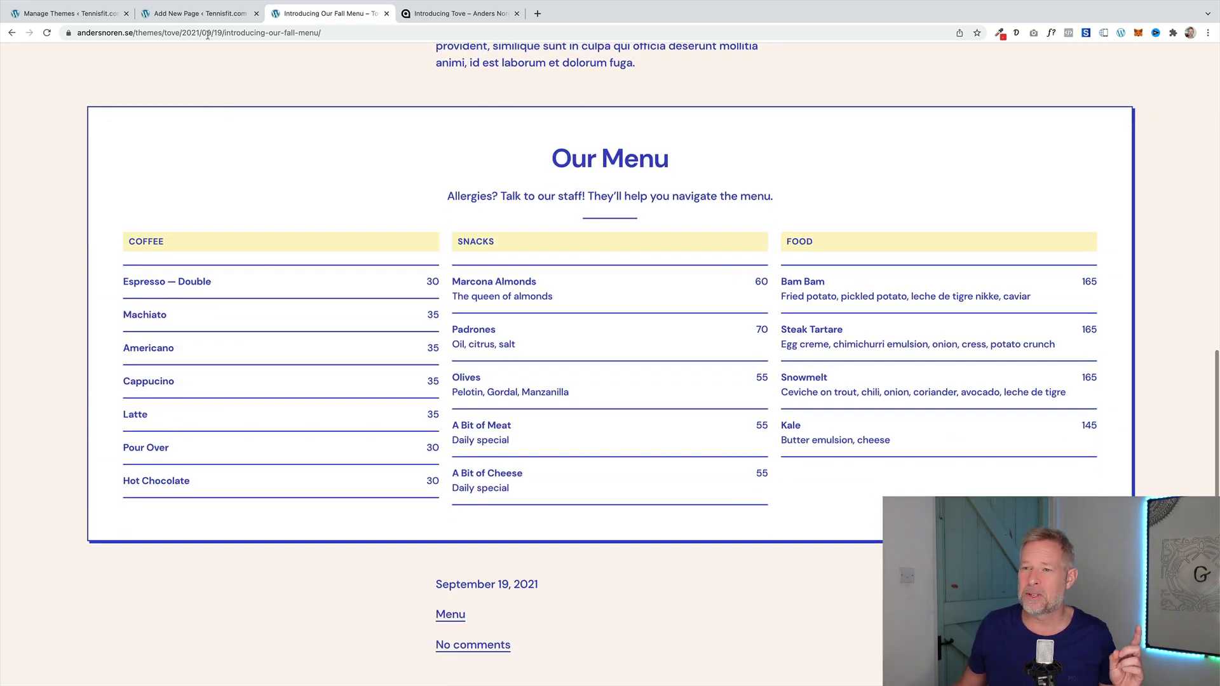
click(202, 14)
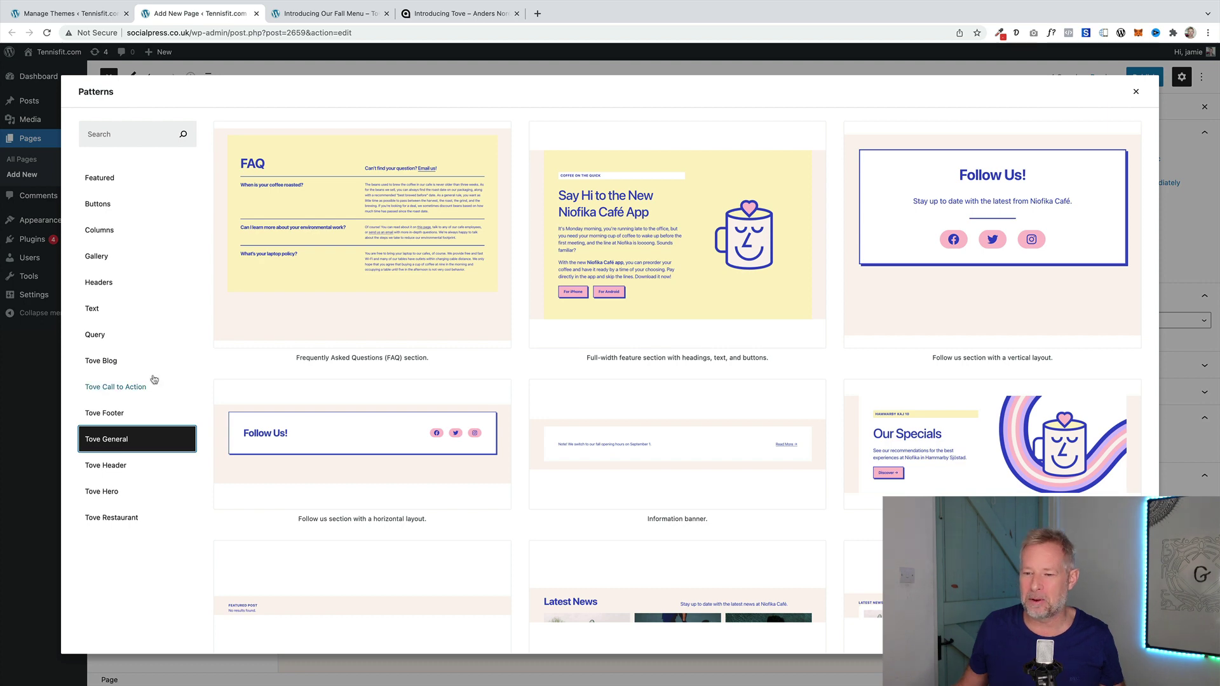
Browse the Tove Restaurant pattern category
click(135, 519)
scroll(415, 390, down, 2)
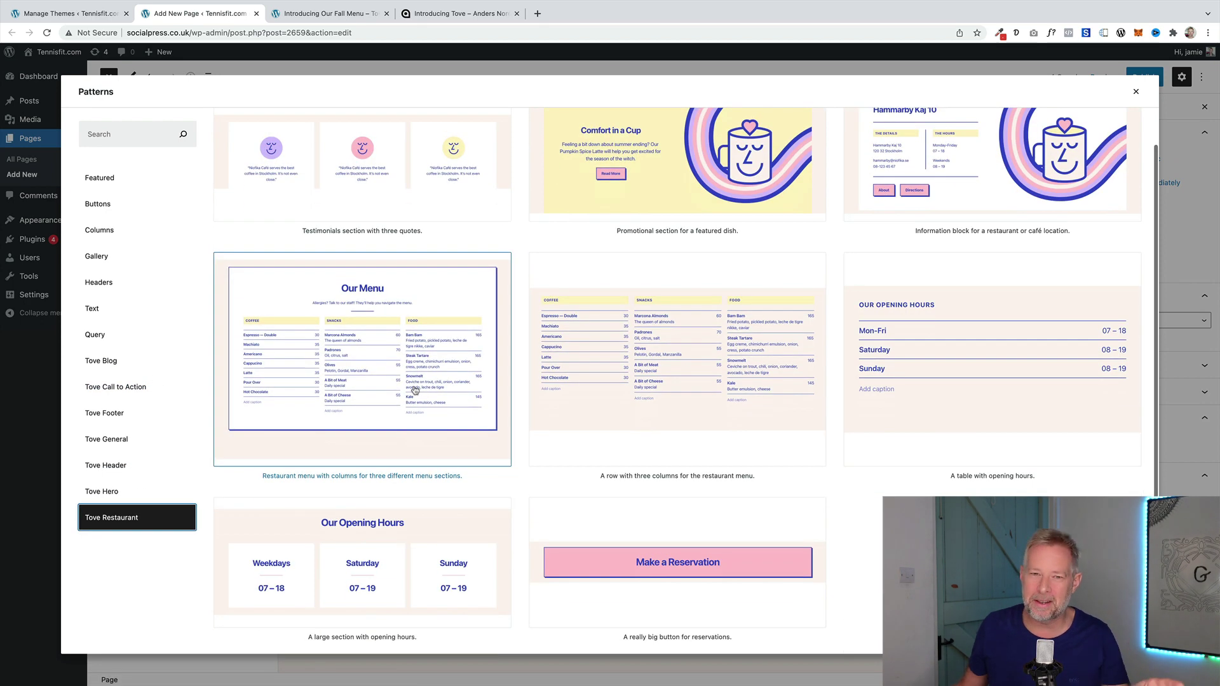
scroll(354, 434, down, 1)
scroll(502, 399, up, 2)
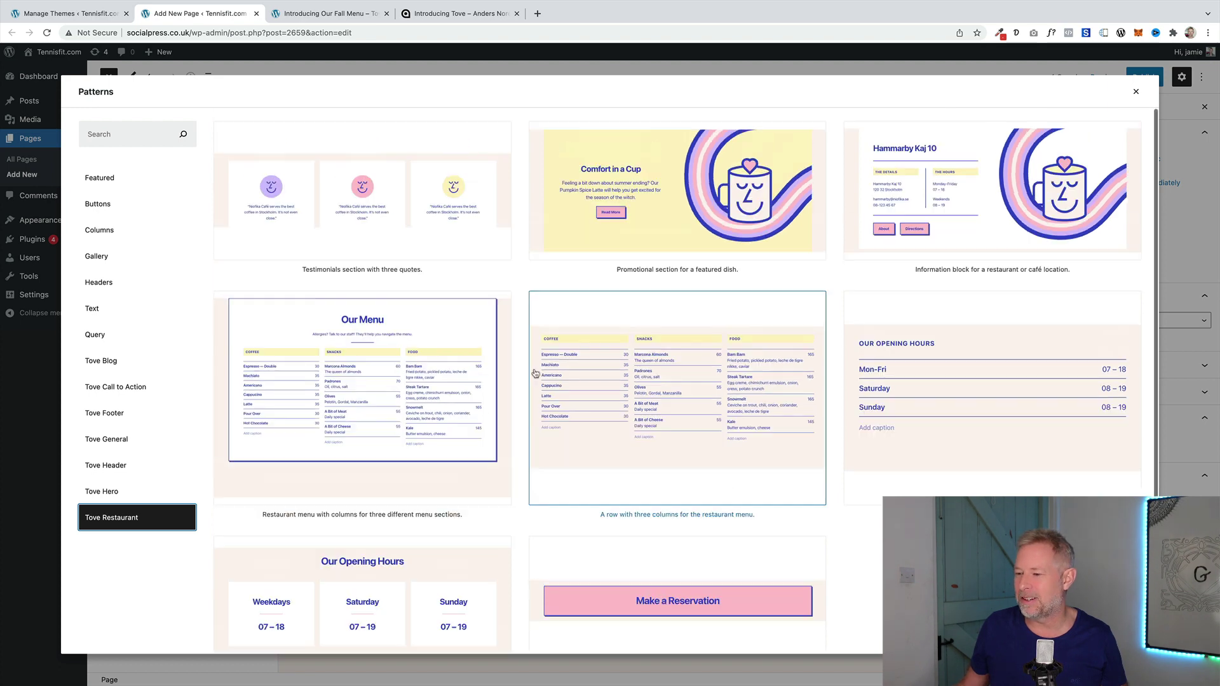
Insert the three-column restaurant menu pattern, then go to Tove's templates list
click(346, 375)
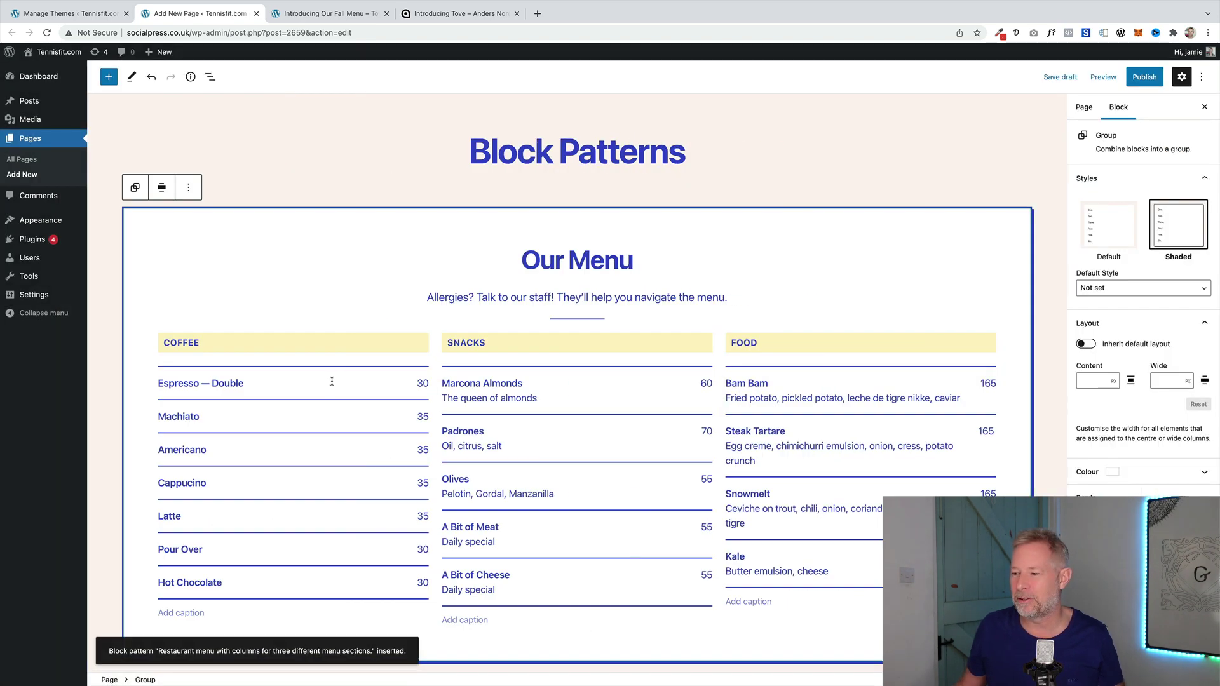
scroll(335, 384, down, 5)
triple_click(239, 204)
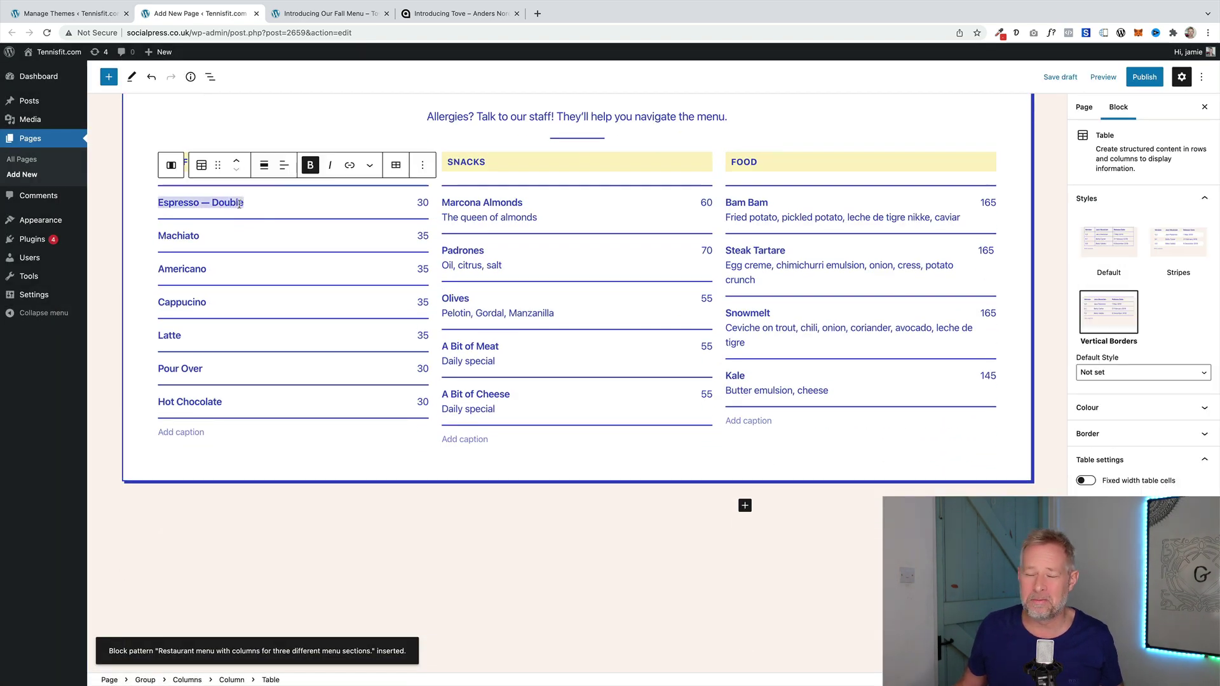
scroll(242, 208, up, 3)
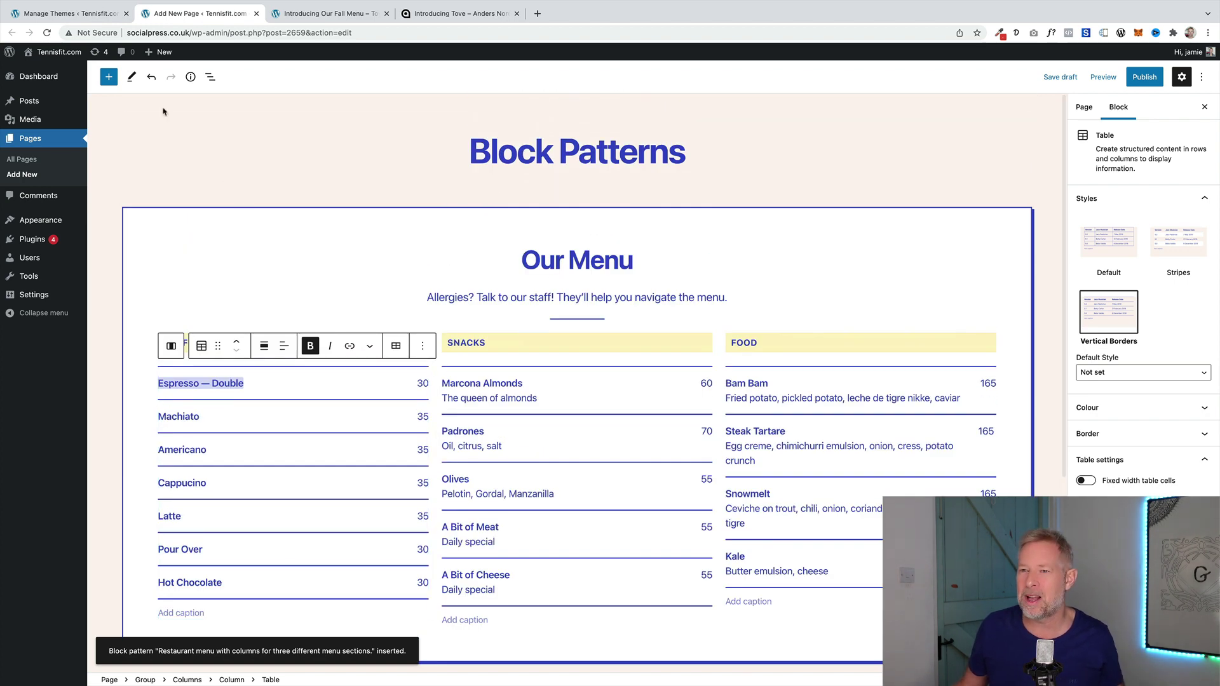
click(80, 17)
click(17, 217)
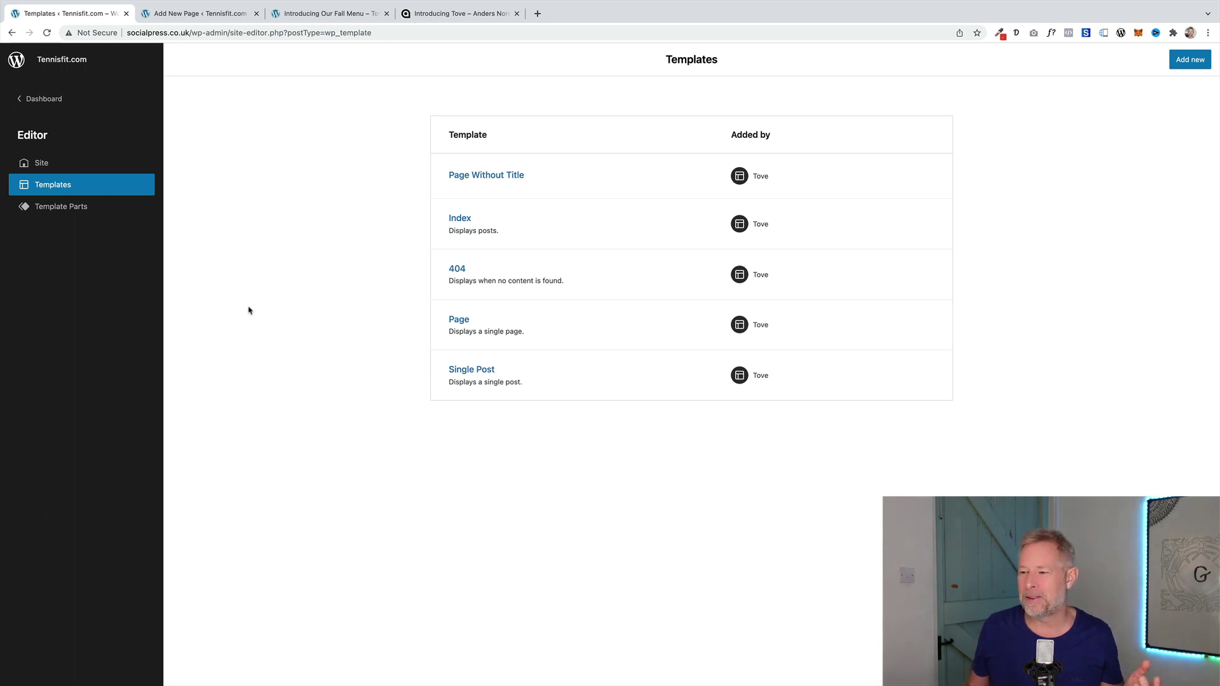
List Tove's Header and Footer template parts in the site editor
click(74, 210)
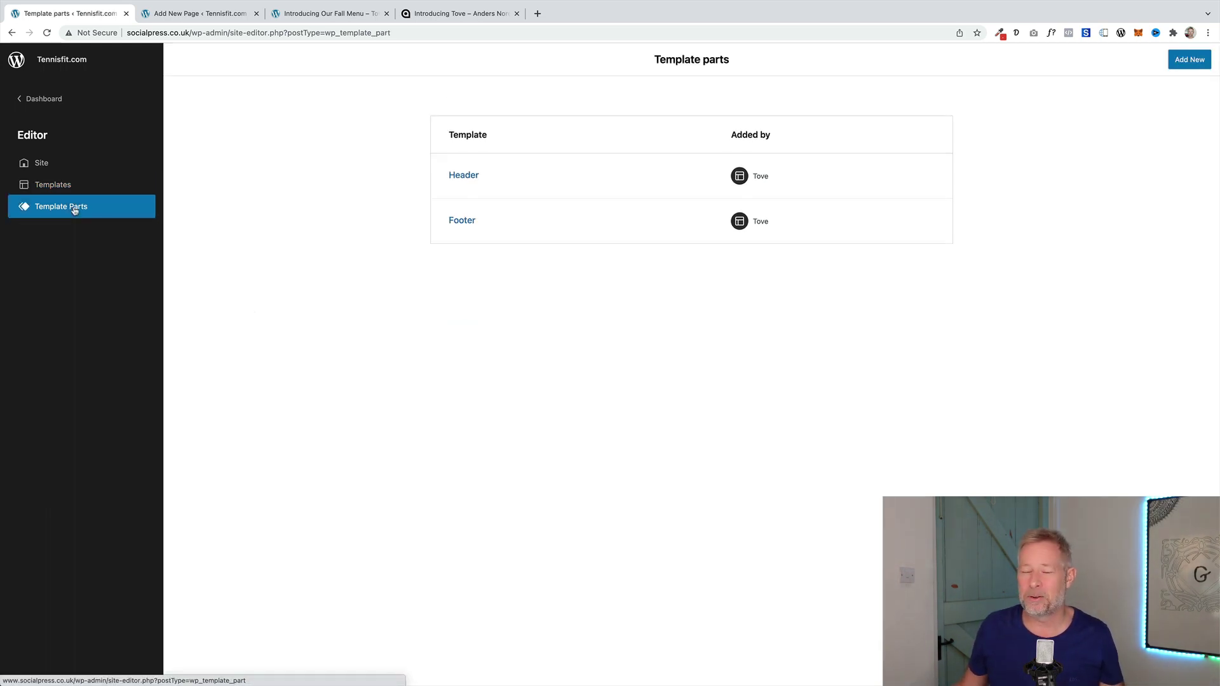